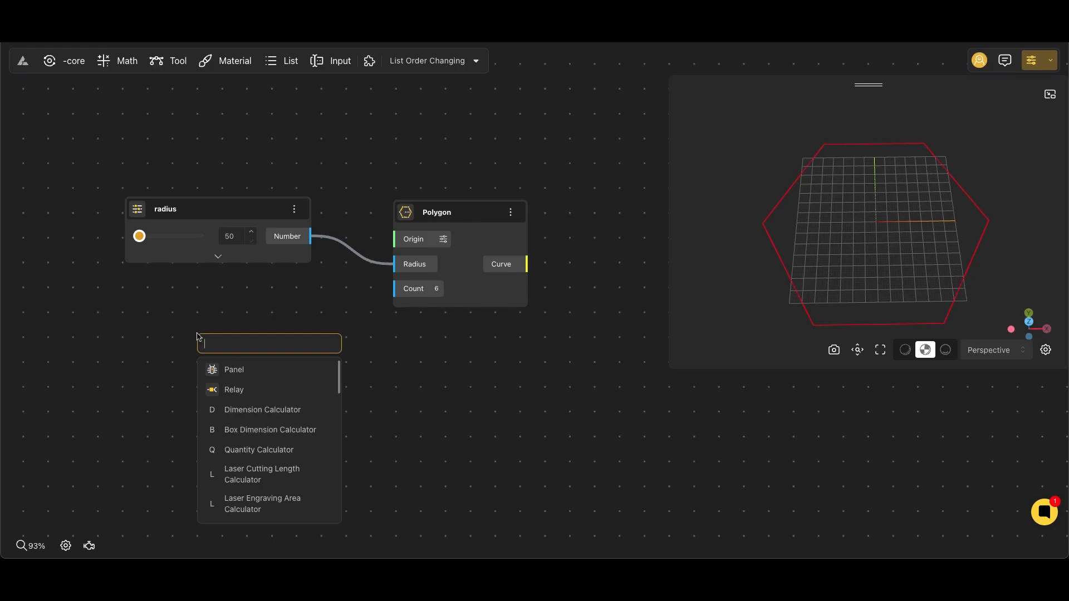
Add a range input of 6 named "polygon count" below the radius input and connect it to the Polygon node's Count.
{"action": "type", "text": "6"}
{"action": "left_click", "coordinate": [249, 397]}
{"action": "double_click", "coordinate": [238, 347]}
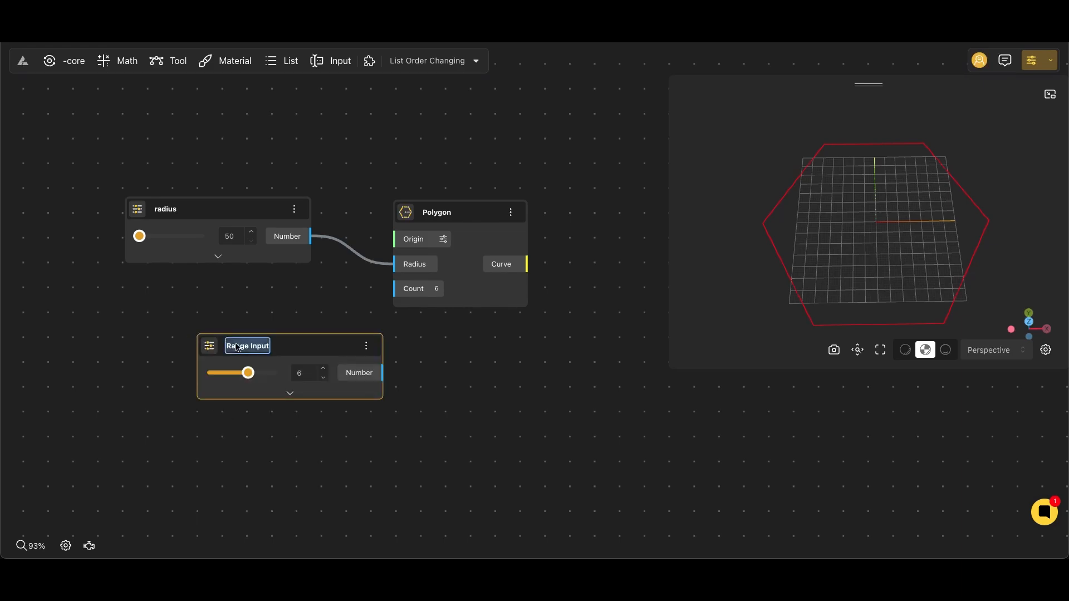
{"action": "type", "text": "polygon count"}
{"action": "key", "text": "Return"}
{"action": "left_click_drag", "start_coordinate": [338, 363], "coordinate": [251, 314]}
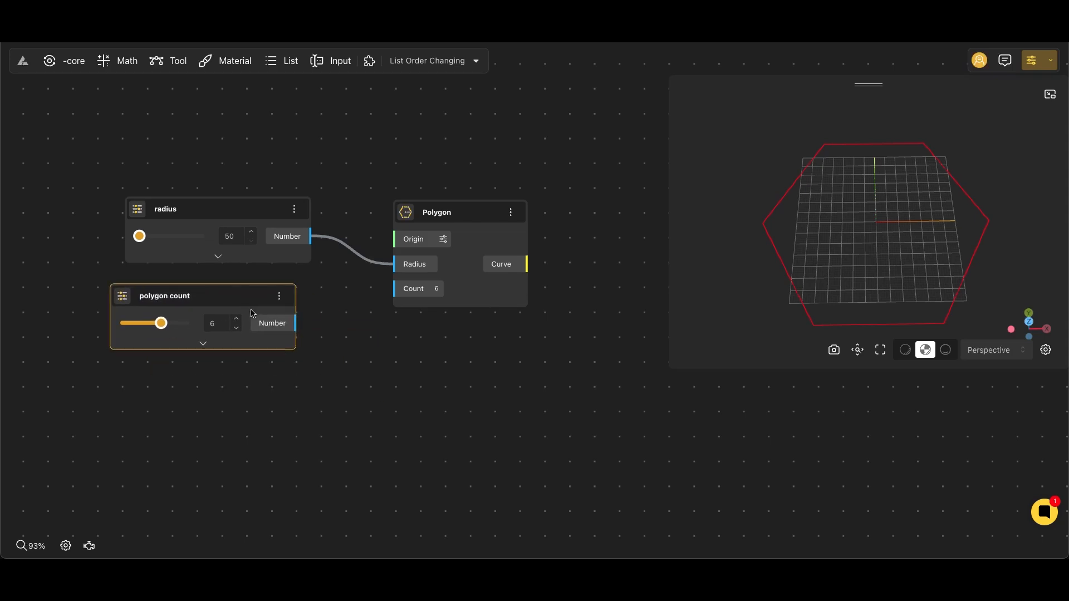
{"action": "left_click_drag", "start_coordinate": [391, 294], "coordinate": [394, 289]}
Add a Move node and connect the Polygon node's Curve output to its Geometry input.
{"action": "scroll", "coordinate": [448, 372], "scroll_direction": "down", "scroll_amount": 3}
{"action": "scroll", "coordinate": [435, 323], "scroll_direction": "right", "scroll_amount": 3}
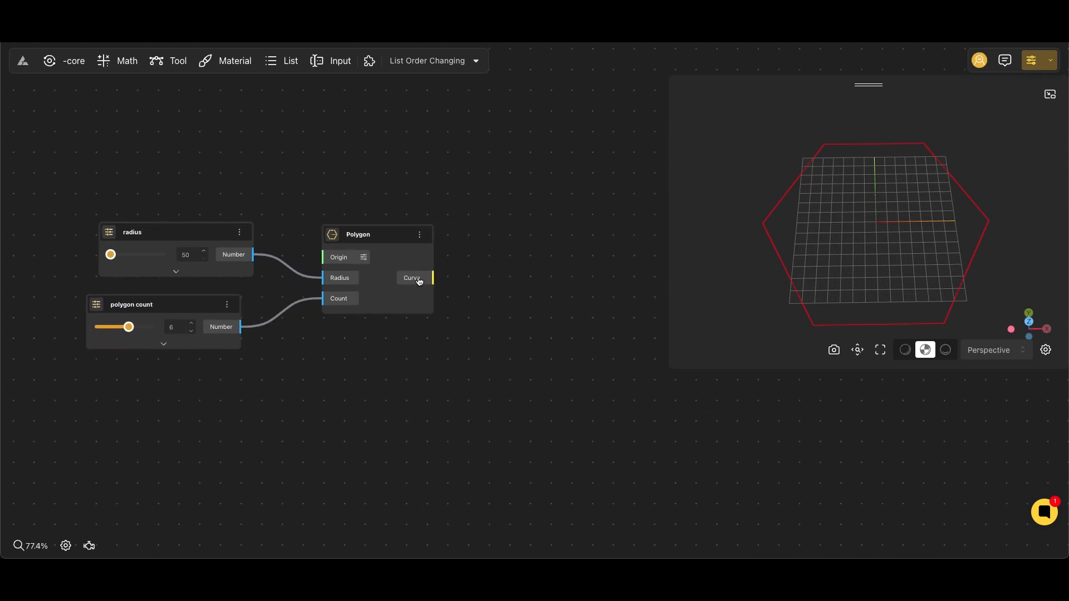
{"action": "double_click", "coordinate": [470, 261]}
{"action": "type", "text": "move"}
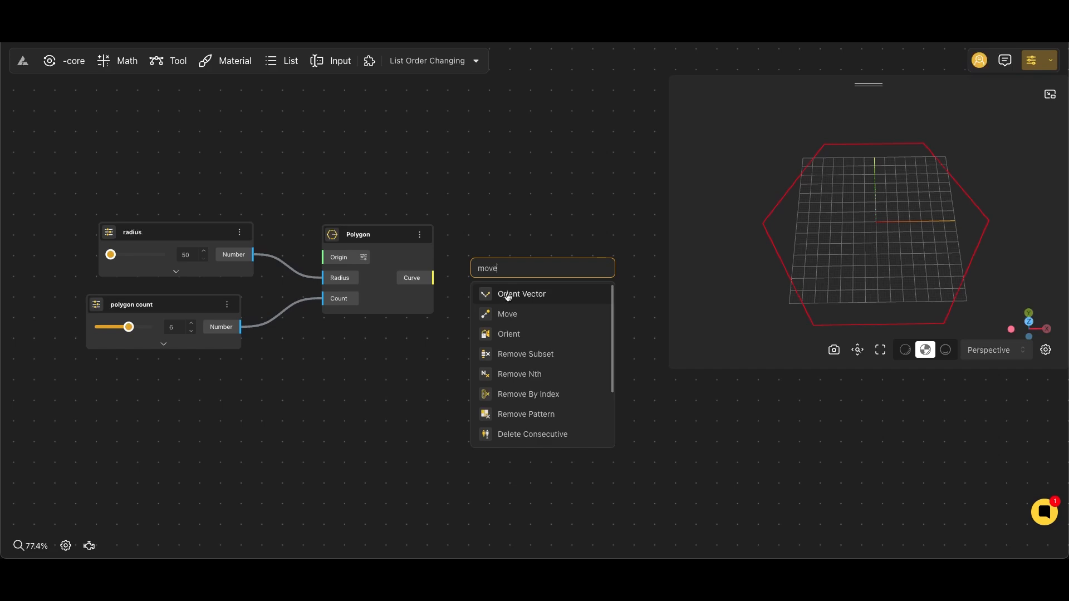
{"action": "left_click", "coordinate": [523, 294]}
{"action": "left_click_drag", "start_coordinate": [525, 297], "coordinate": [570, 303]}
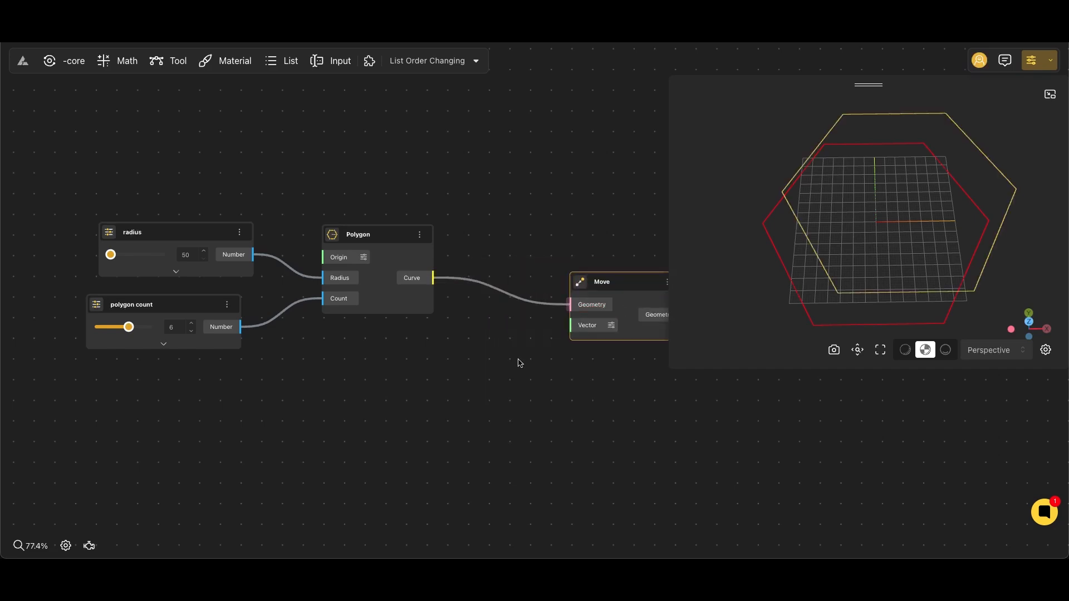
Add a VectorZ node and connect its output to the Move node's Vector input.
{"action": "double_click", "coordinate": [518, 363]}
{"action": "type", "text": "vect"}
{"action": "left_click", "coordinate": [579, 437]}
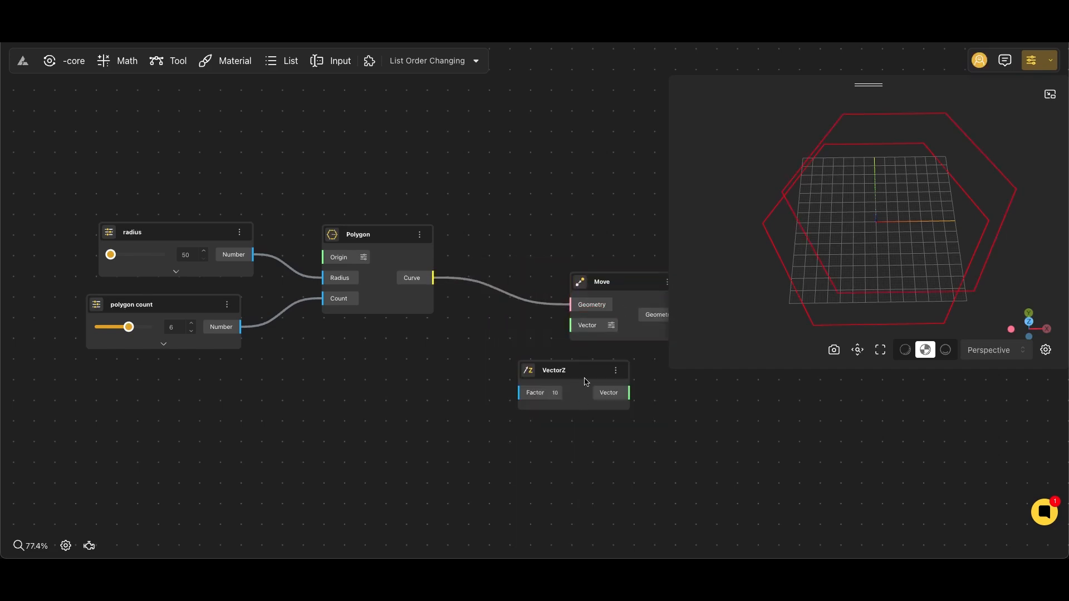
Add a range input of 50 named "height" below the polygon count input and connect it to the VectorZ node's Factor.
{"action": "double_click", "coordinate": [297, 417]}
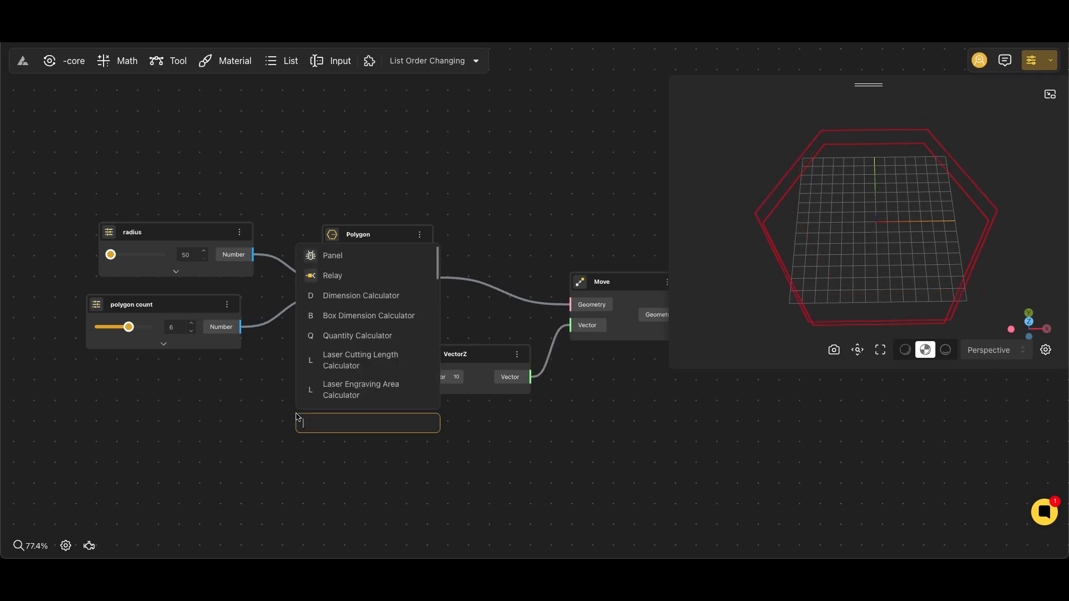
{"action": "type", "text": "50"}
{"action": "left_click", "coordinate": [350, 469]}
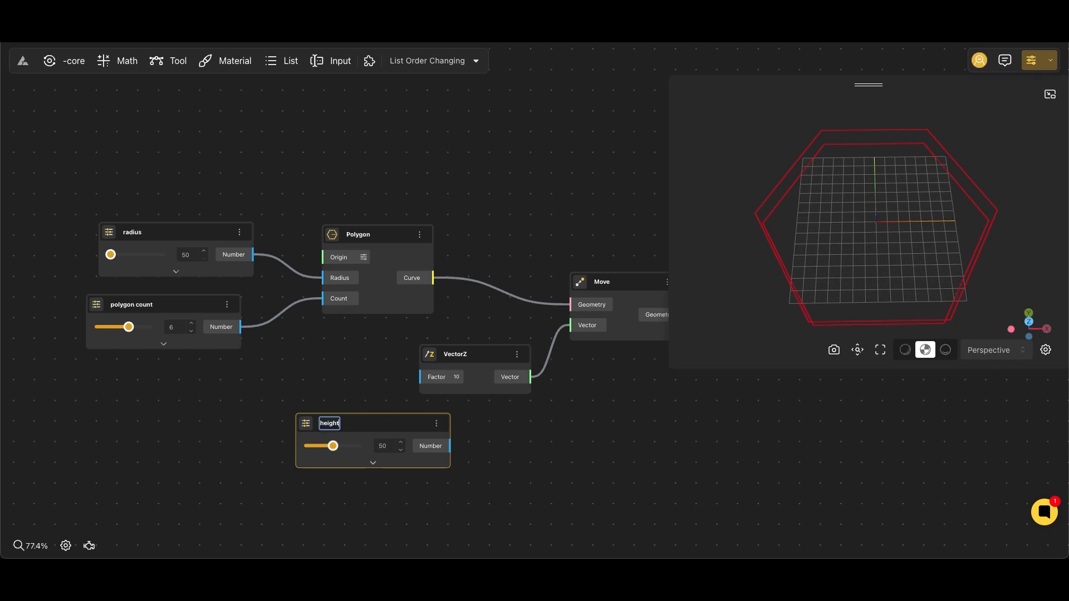
{"action": "left_click", "coordinate": [350, 409]}
{"action": "left_click_drag", "start_coordinate": [385, 431], "coordinate": [176, 387]}
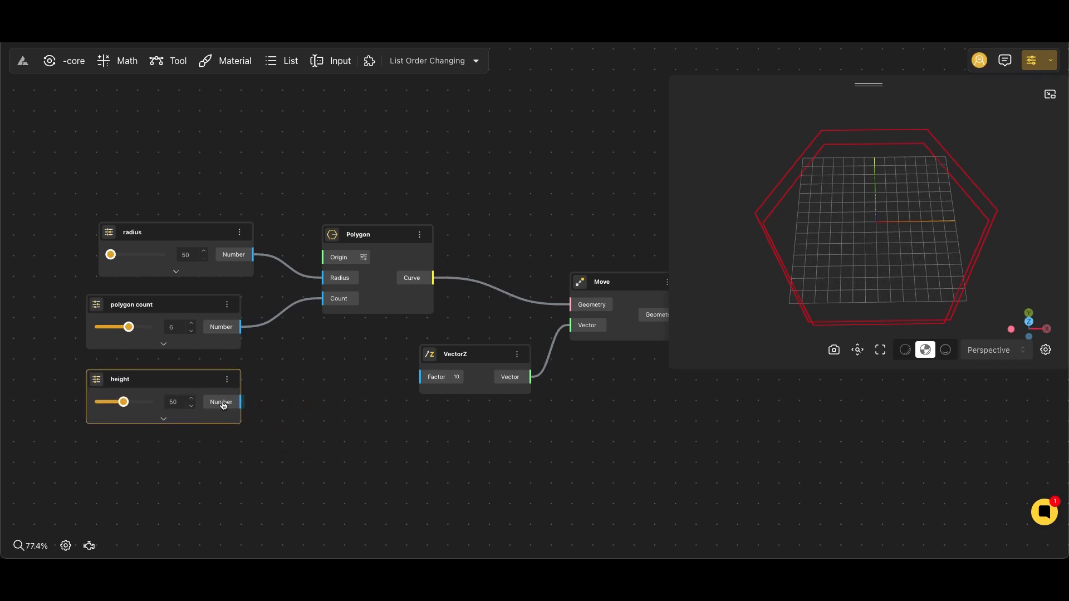
{"action": "left_click_drag", "start_coordinate": [426, 386], "coordinate": [423, 382]}
Increase the height range input to lift the moved polygon further above the original one.
{"action": "scroll", "coordinate": [778, 230], "scroll_direction": "down", "scroll_amount": 1}
{"action": "scroll", "coordinate": [841, 301], "scroll_direction": "down", "scroll_amount": 5}
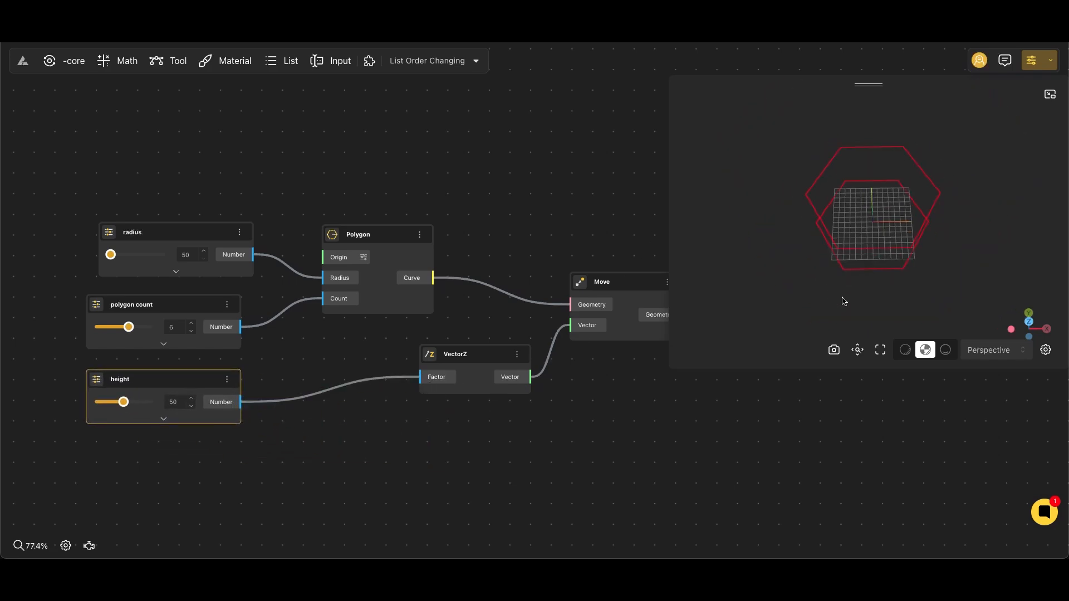
{"action": "left_click_drag", "start_coordinate": [843, 302], "coordinate": [806, 289]}
{"action": "left_click_drag", "start_coordinate": [618, 408], "coordinate": [537, 425]}
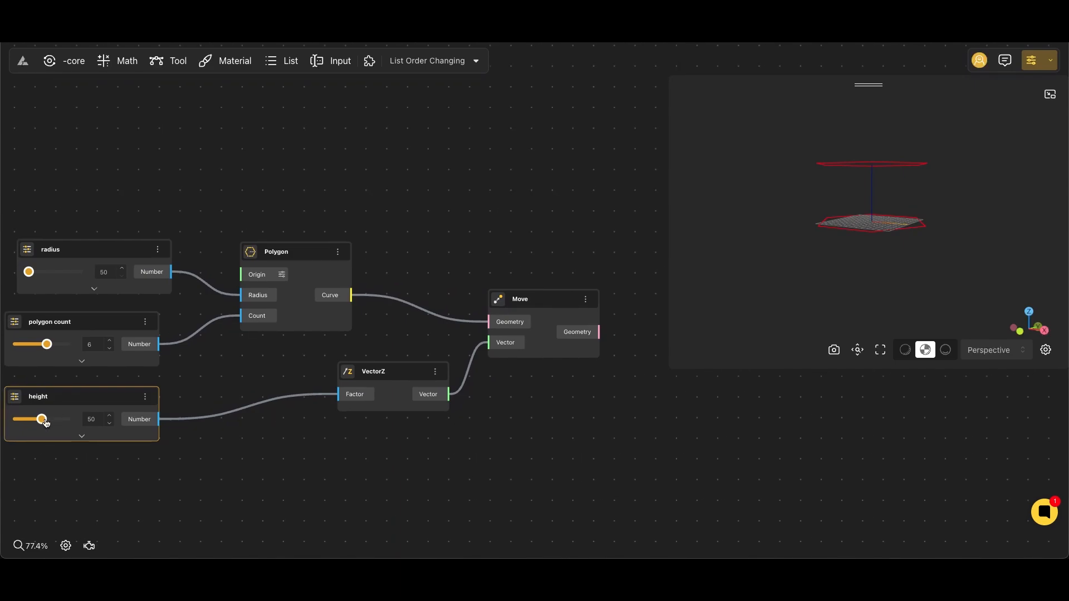
{"action": "left_click_drag", "start_coordinate": [46, 423], "coordinate": [83, 422]}
Add a Divide By Count node and connect the Move node's Geometry output to its Curve input.
{"action": "left_click_drag", "start_coordinate": [539, 419], "coordinate": [372, 424]}
{"action": "left_click", "coordinate": [387, 327]}
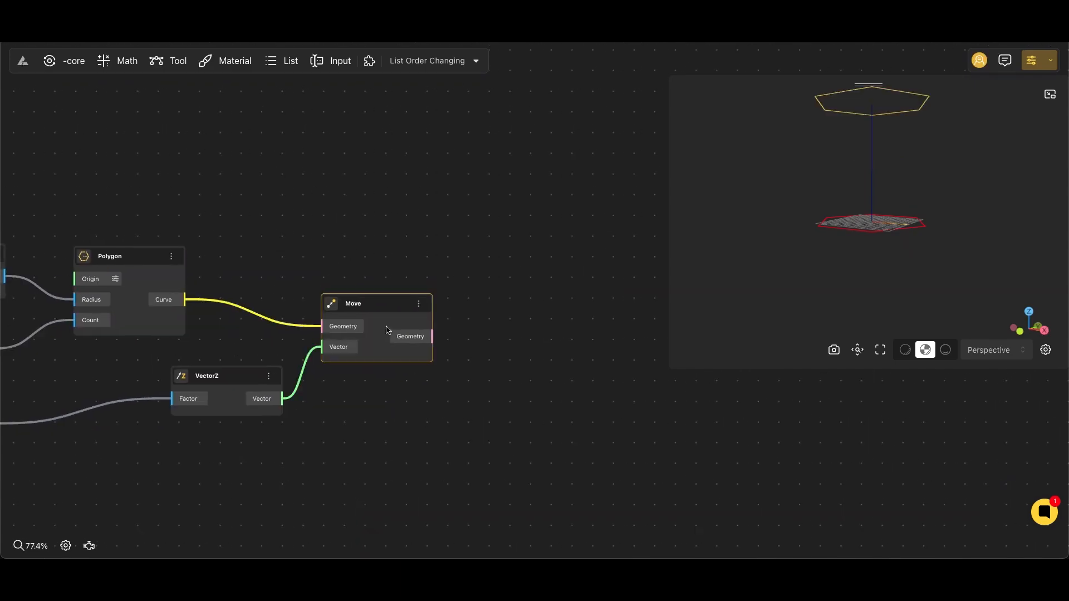
{"action": "left_click_drag", "start_coordinate": [797, 295], "coordinate": [773, 311]}
{"action": "double_click", "coordinate": [544, 323]}
{"action": "type", "text": "div"}
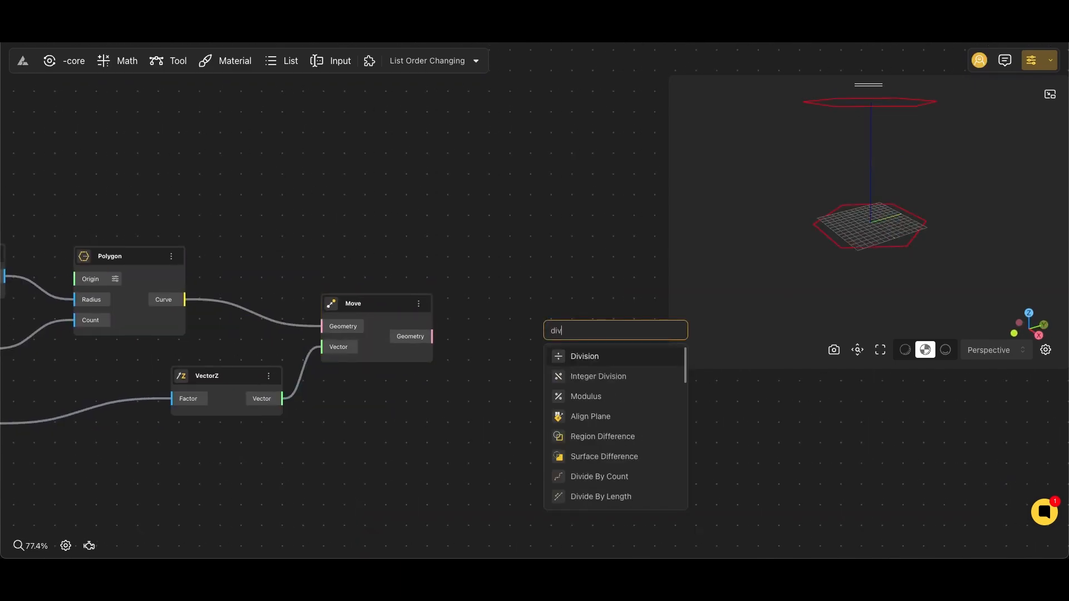
{"action": "type", "text": "ide"}
{"action": "left_click", "coordinate": [549, 353]}
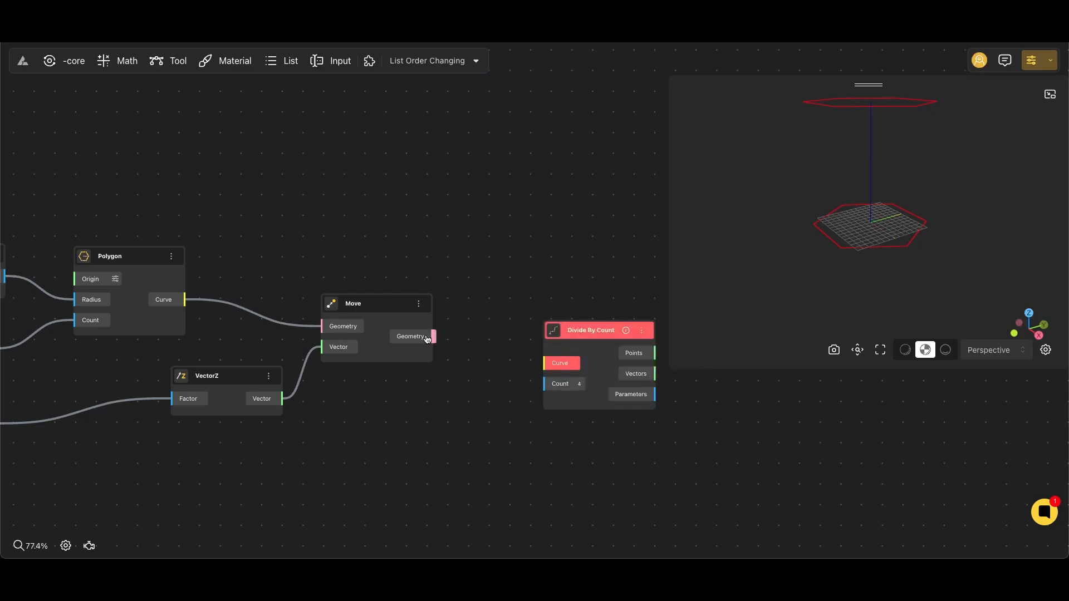
{"action": "left_click_drag", "start_coordinate": [427, 339], "coordinate": [544, 363]}
Add a range input of 30 below the VectorZ and Move nodes and name it "count".
{"action": "scroll", "coordinate": [406, 410], "scroll_direction": "down", "scroll_amount": 3}
{"action": "double_click", "coordinate": [407, 412]}
{"action": "type", "text": "30"}
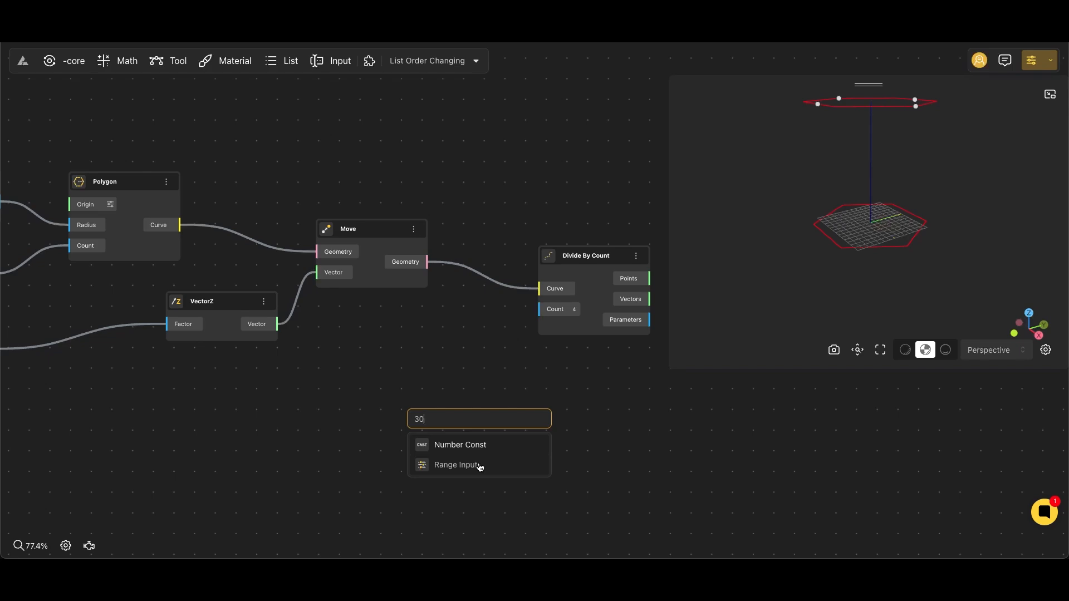
{"action": "left_click", "coordinate": [457, 465]}
{"action": "left_click_drag", "start_coordinate": [462, 440], "coordinate": [345, 423]}
{"action": "scroll", "coordinate": [345, 424], "scroll_direction": "up", "scroll_amount": 3}
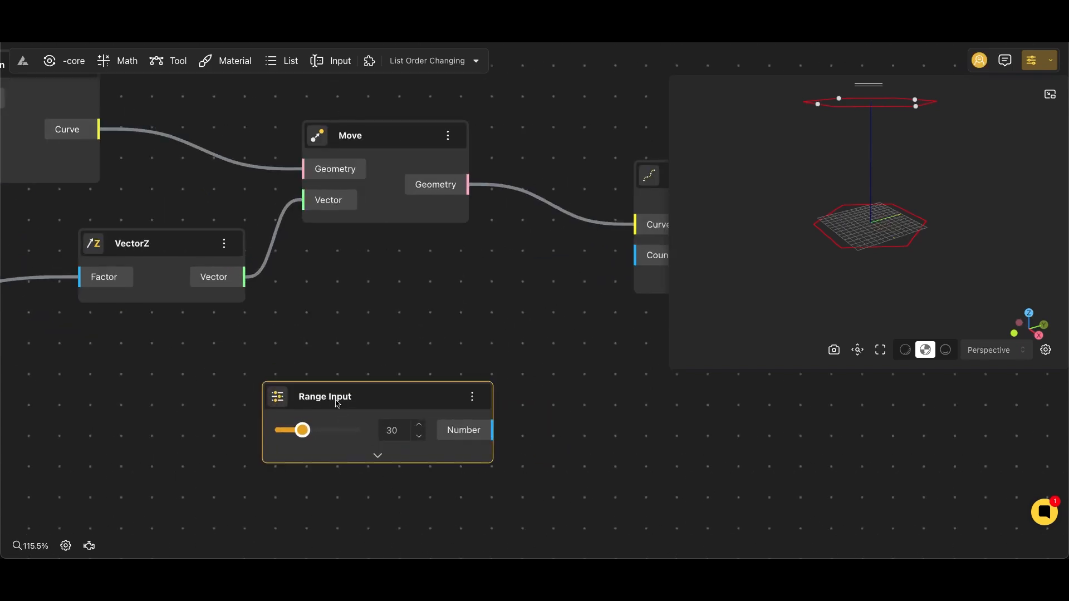
{"action": "double_click", "coordinate": [337, 397]}
{"action": "type", "text": "count"}
{"action": "key", "text": "Return"}
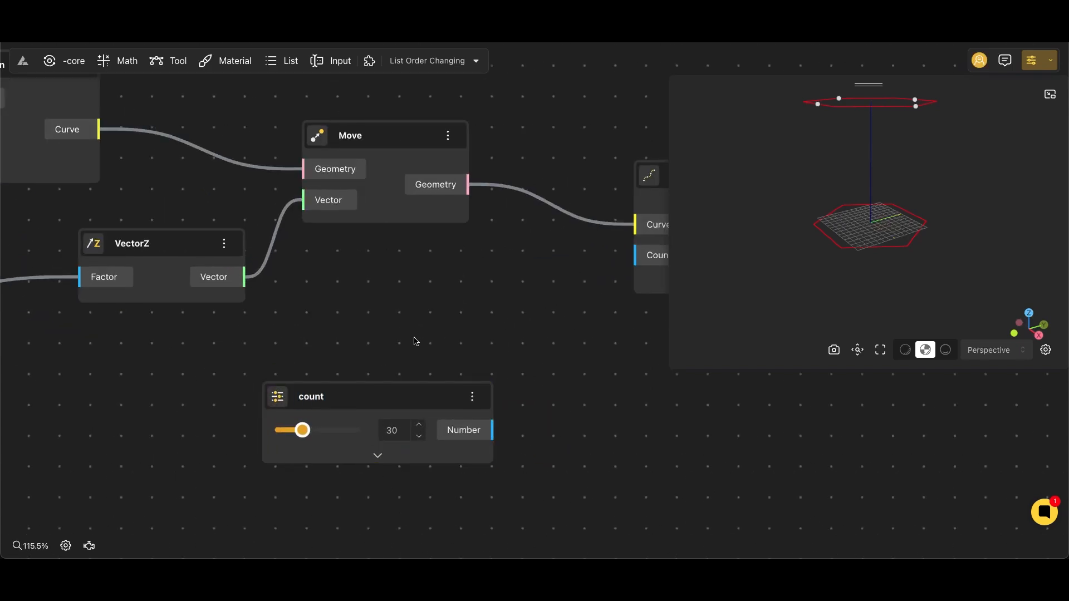
Set the count range input's minimum to 30 and connect its Number output to the Divide By Count node's Count.
{"action": "scroll", "coordinate": [416, 338], "scroll_direction": "down", "scroll_amount": 2}
{"action": "left_click", "coordinate": [386, 378]}
{"action": "left_click", "coordinate": [383, 391]}
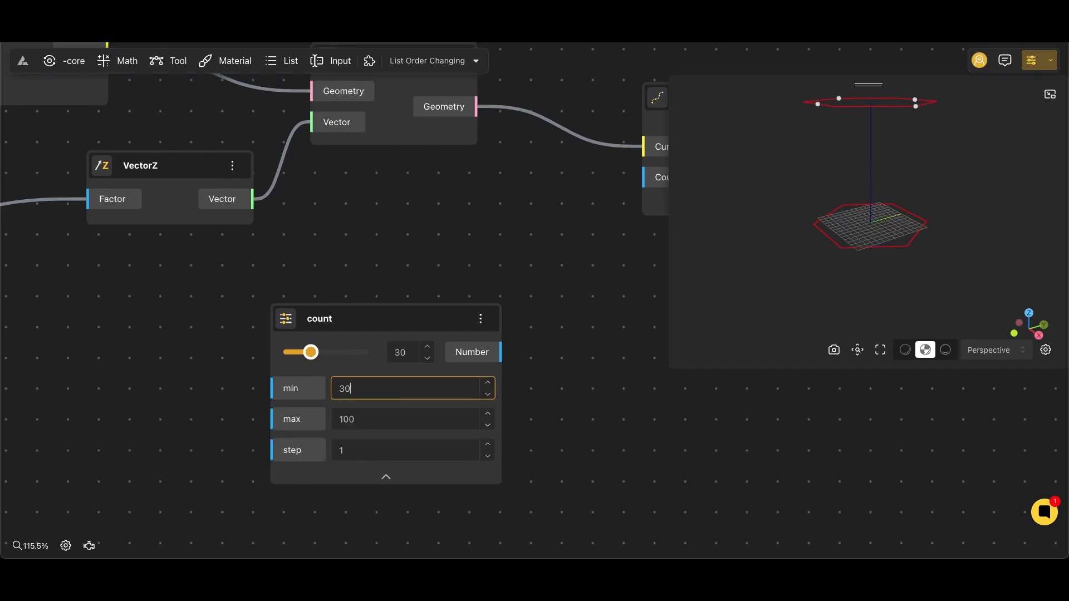
{"action": "left_click", "coordinate": [388, 475]}
{"action": "scroll", "coordinate": [454, 276], "scroll_direction": "down", "scroll_amount": 3}
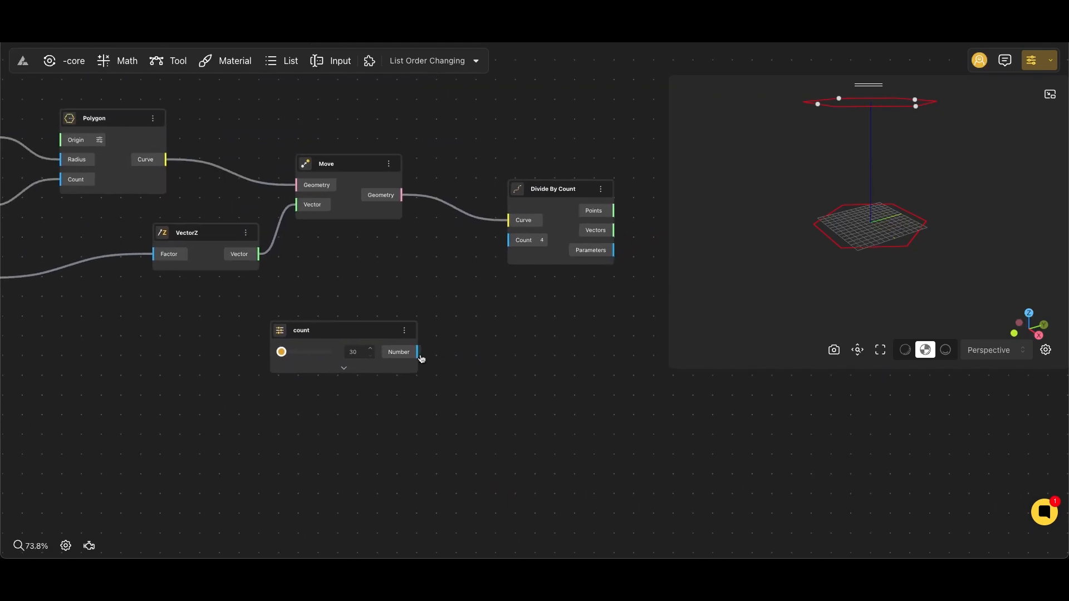
{"action": "left_click_drag", "start_coordinate": [492, 262], "coordinate": [522, 187]}
{"action": "left_click_drag", "start_coordinate": [832, 159], "coordinate": [830, 198]}
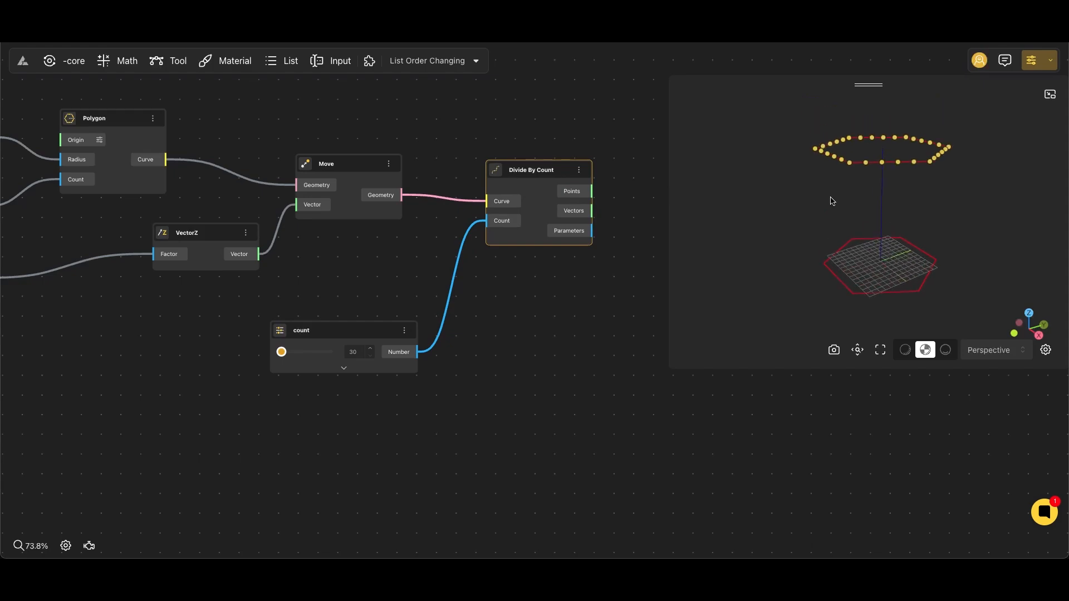
Add a List Order Changing node beside the Divide By Count node.
{"action": "left_click", "coordinate": [598, 282]}
{"action": "scroll", "coordinate": [535, 267], "scroll_direction": "right", "scroll_amount": 3}
{"action": "double_click", "coordinate": [485, 255]}
{"action": "type", "text": "l"}
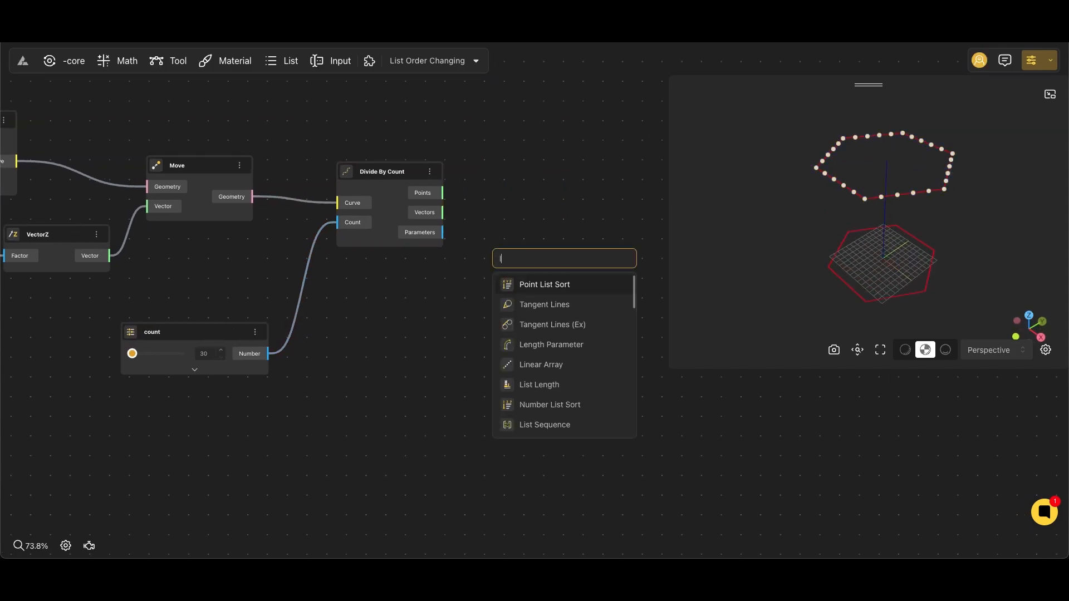
{"action": "type", "text": "ist or"}
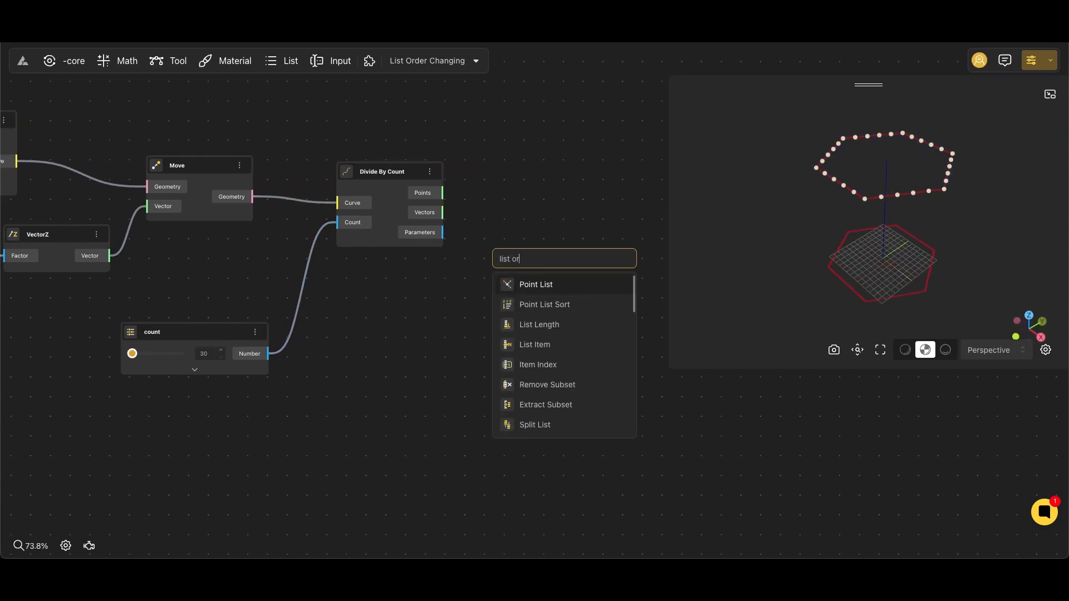
{"action": "type", "text": "der"}
{"action": "left_click", "coordinate": [559, 288]}
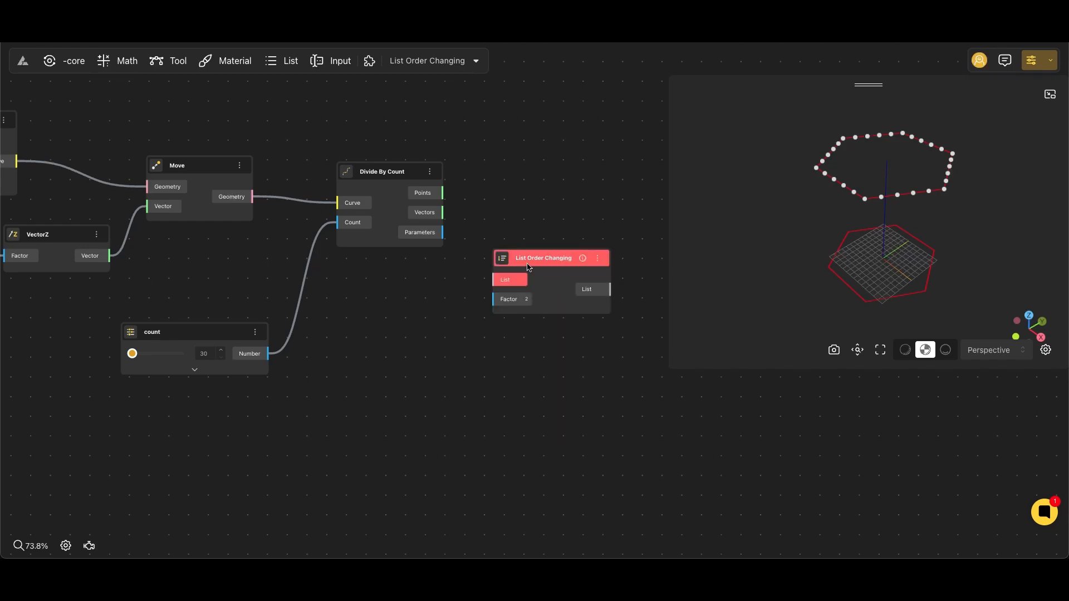
Connect the Divide By Count node's Points to the List Order Changing node's List input and set its Factor to 1.
{"action": "left_click", "coordinate": [410, 184]}
{"action": "left_click_drag", "start_coordinate": [487, 284], "coordinate": [489, 281]}
{"action": "left_click_drag", "start_coordinate": [543, 258], "coordinate": [556, 187]}
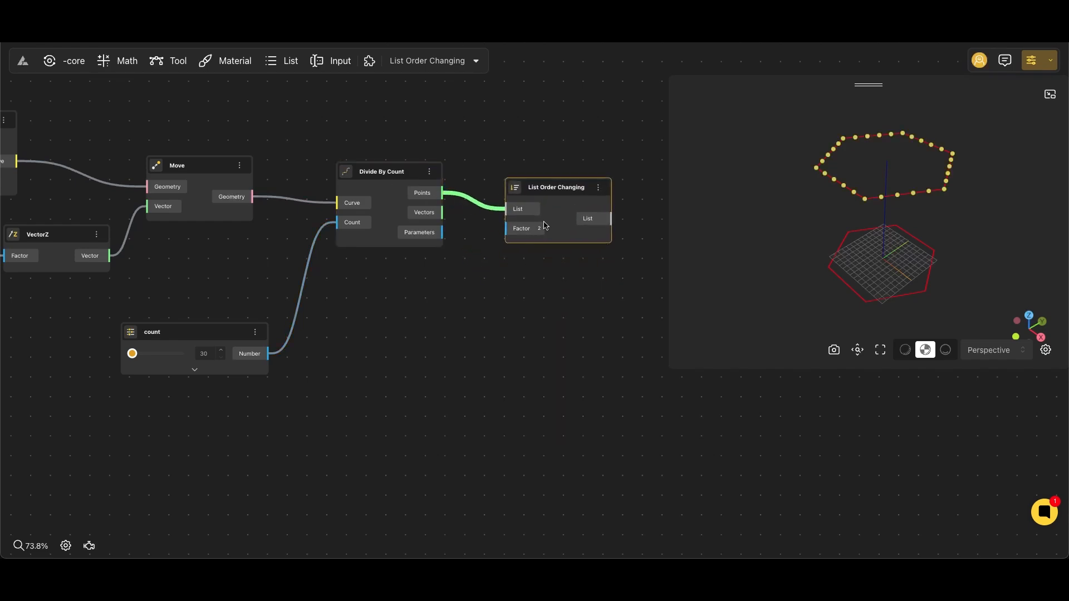
{"action": "left_click", "coordinate": [543, 226]}
Add a Line node with Divide By Count's Points as Point 1 and the reordered list as Point 2.
{"action": "left_click_drag", "start_coordinate": [534, 311], "coordinate": [359, 313]}
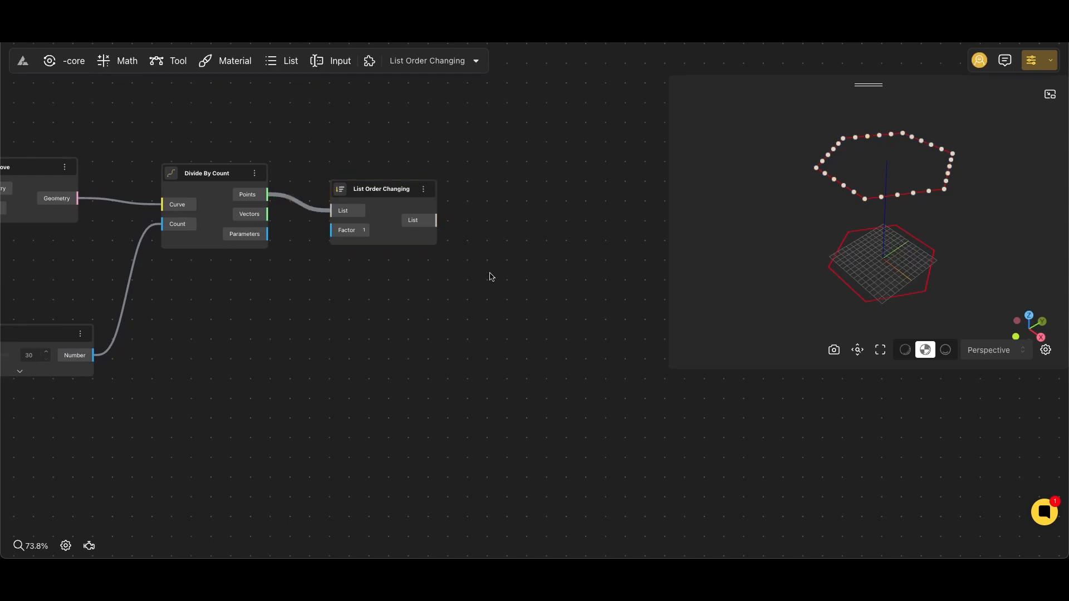
{"action": "double_click", "coordinate": [534, 259]}
{"action": "type", "text": "line"}
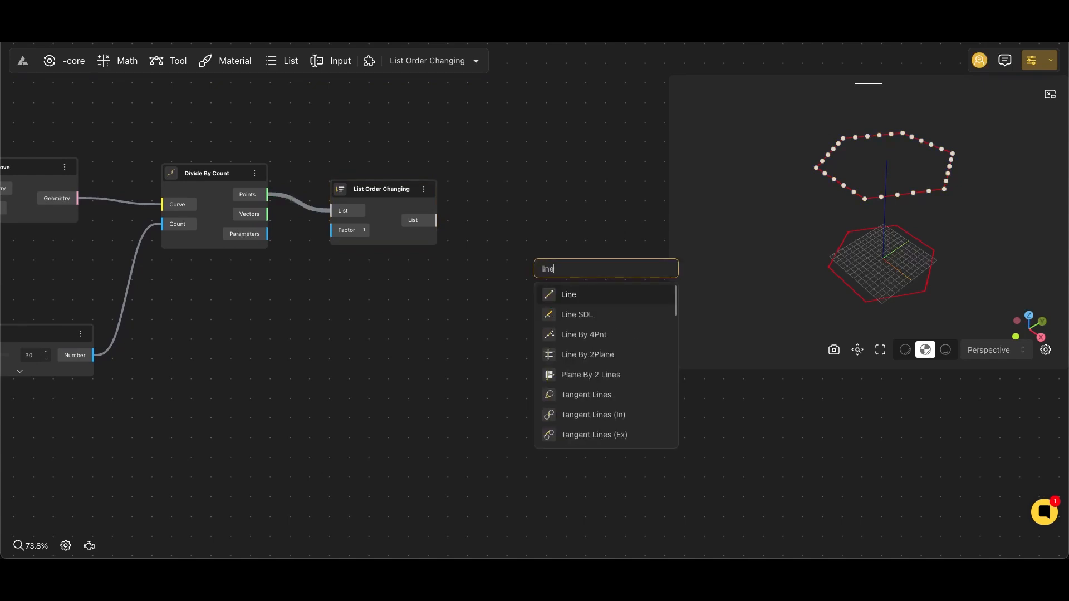
{"action": "left_click", "coordinate": [565, 299]}
{"action": "left_click", "coordinate": [223, 184]}
{"action": "left_click_drag", "start_coordinate": [255, 194], "coordinate": [535, 217]}
Add an Extrude Curve node and connect the Line node's Curve output to its Curve input.
{"action": "scroll", "coordinate": [475, 308], "scroll_direction": "right", "scroll_amount": 5}
{"action": "double_click", "coordinate": [515, 274]}
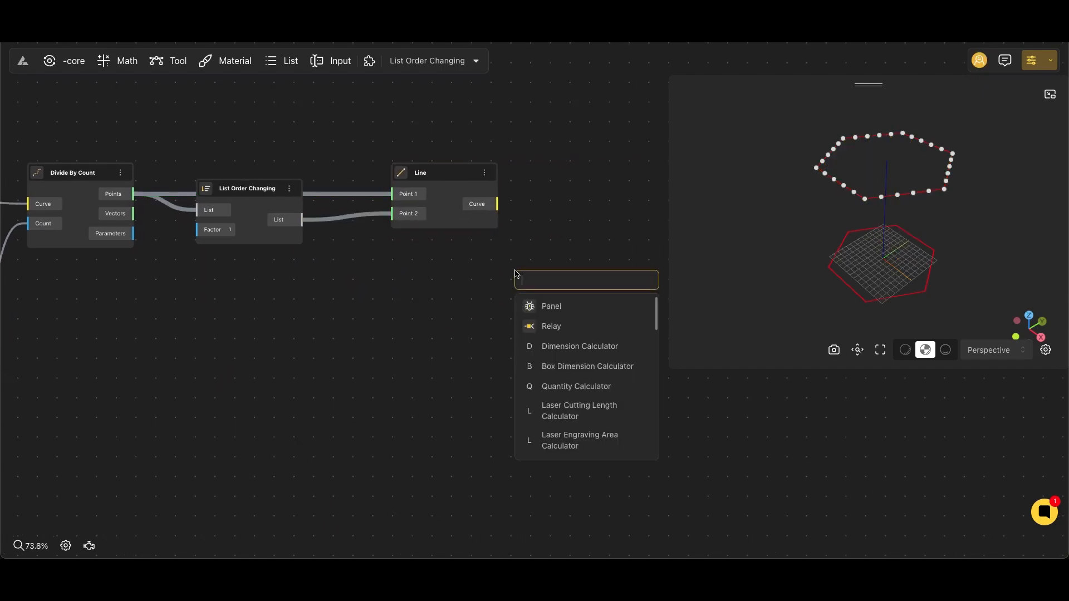
{"action": "type", "text": "extrude"}
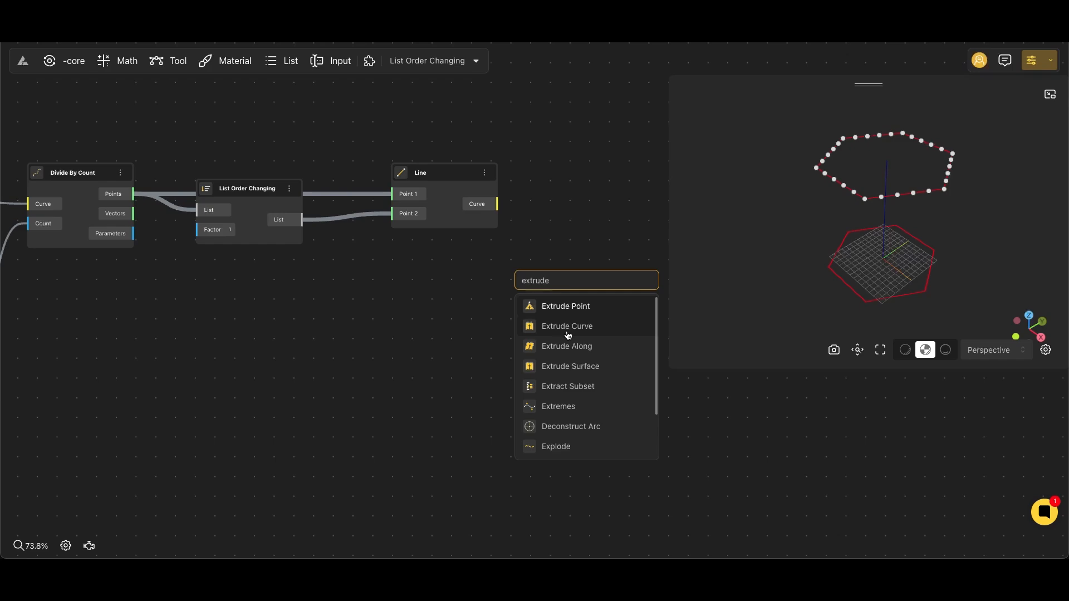
{"action": "left_click", "coordinate": [577, 327]}
{"action": "scroll", "coordinate": [576, 243], "scroll_direction": "right", "scroll_amount": 3}
{"action": "left_click_drag", "start_coordinate": [449, 315], "coordinate": [527, 257]}
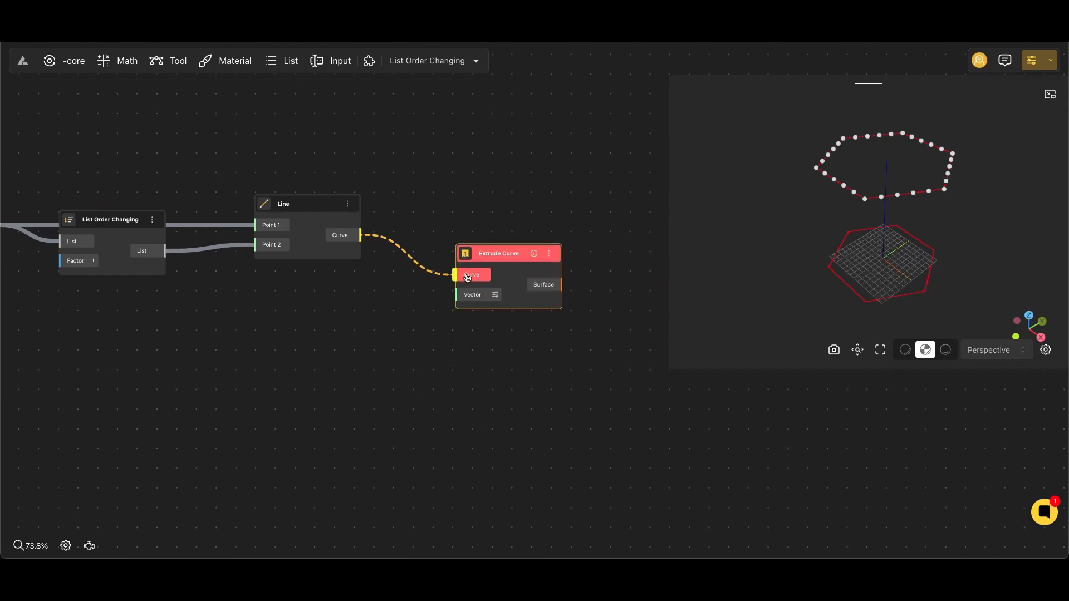
{"action": "left_click_drag", "start_coordinate": [467, 277], "coordinate": [467, 275]}
Add a second VectorZ node and connect its output to the Extrude Curve node's Vector input.
{"action": "double_click", "coordinate": [359, 322]}
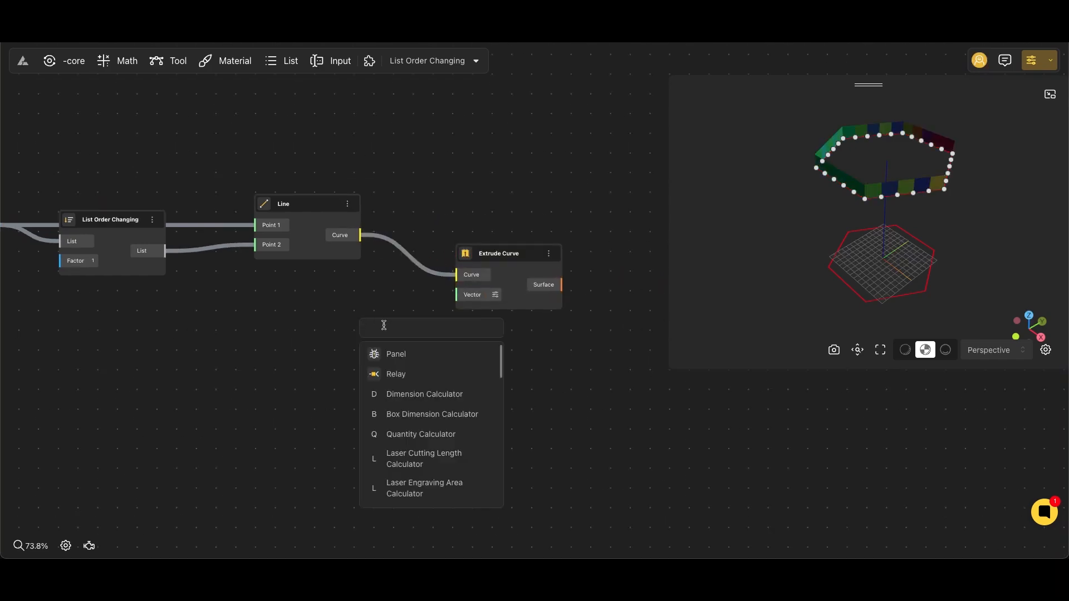
{"action": "type", "text": "vect"}
{"action": "left_click", "coordinate": [423, 395]}
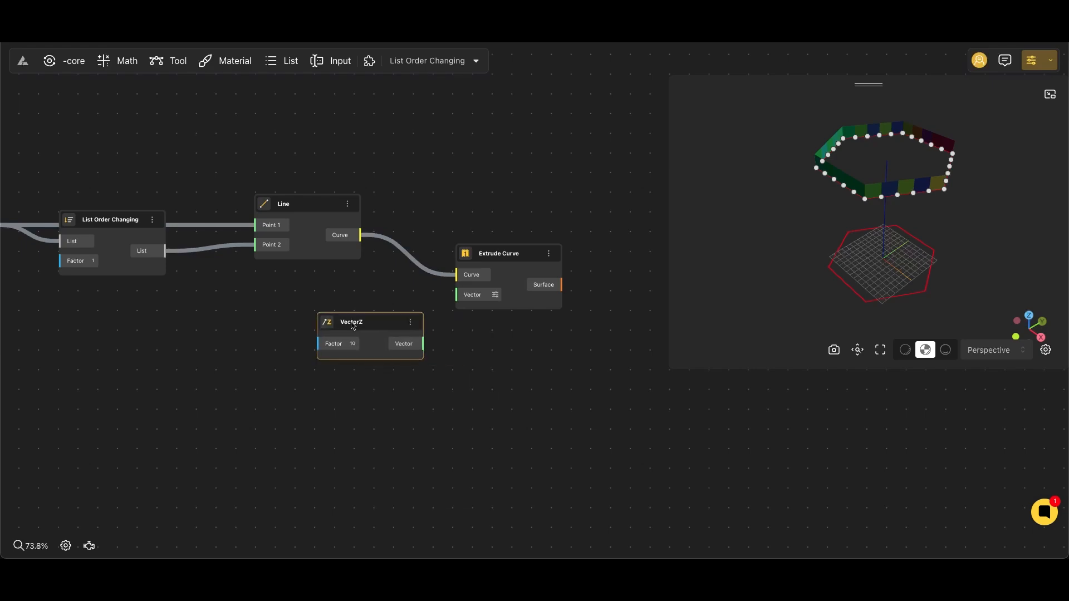
{"action": "left_click_drag", "start_coordinate": [460, 302], "coordinate": [458, 299]}
Add a Random Numbers List node below the List Order Changing node.
{"action": "scroll", "coordinate": [458, 299], "scroll_direction": "left", "scroll_amount": 5}
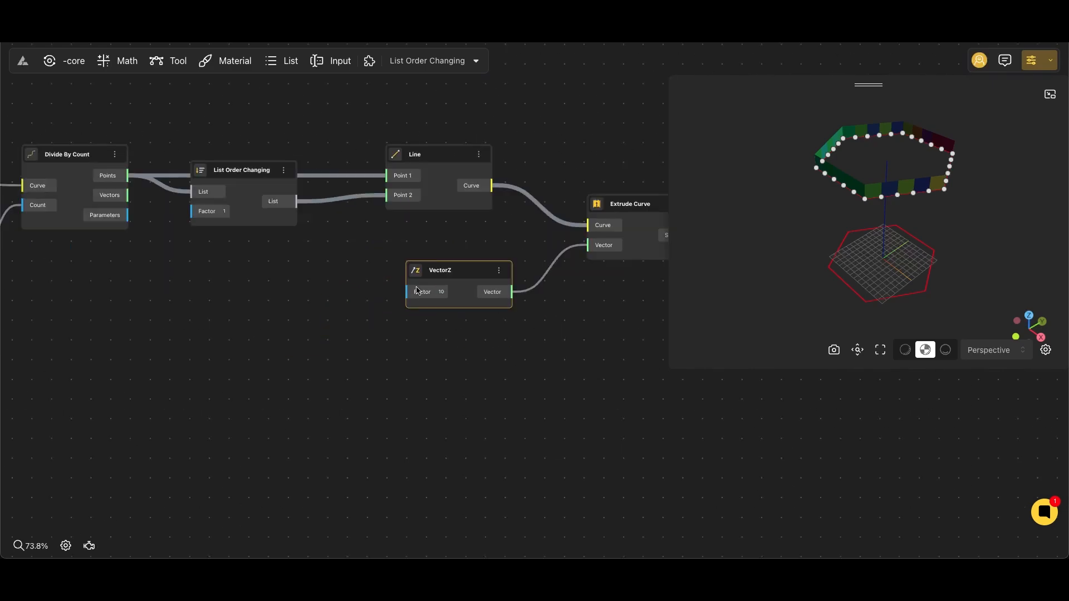
{"action": "double_click", "coordinate": [356, 327]}
{"action": "type", "text": "random"}
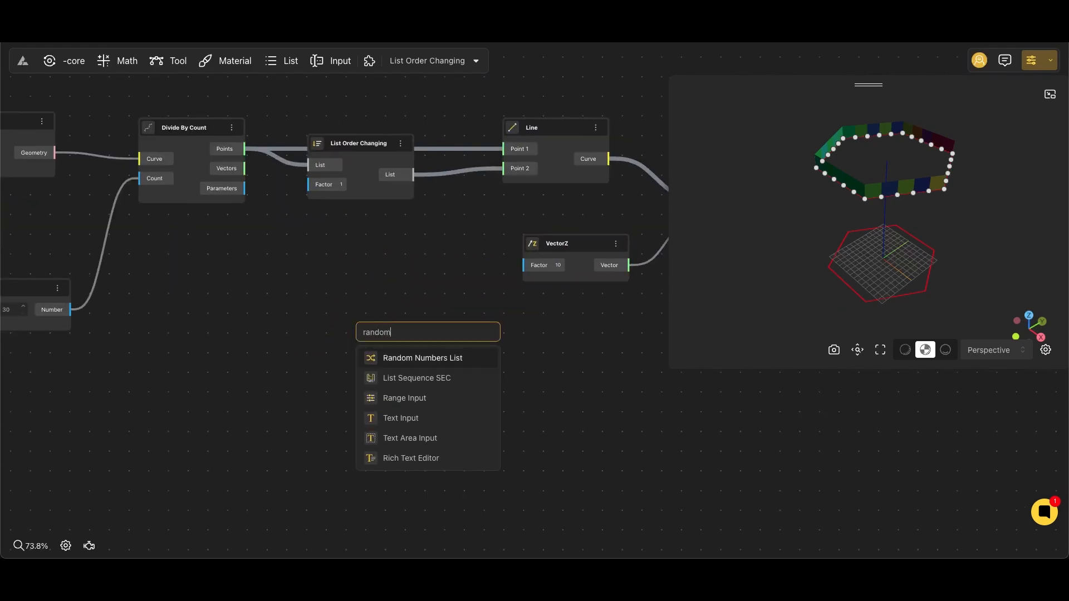
{"action": "left_click", "coordinate": [423, 358]}
{"action": "scroll", "coordinate": [214, 302], "scroll_direction": "left", "scroll_amount": 8}
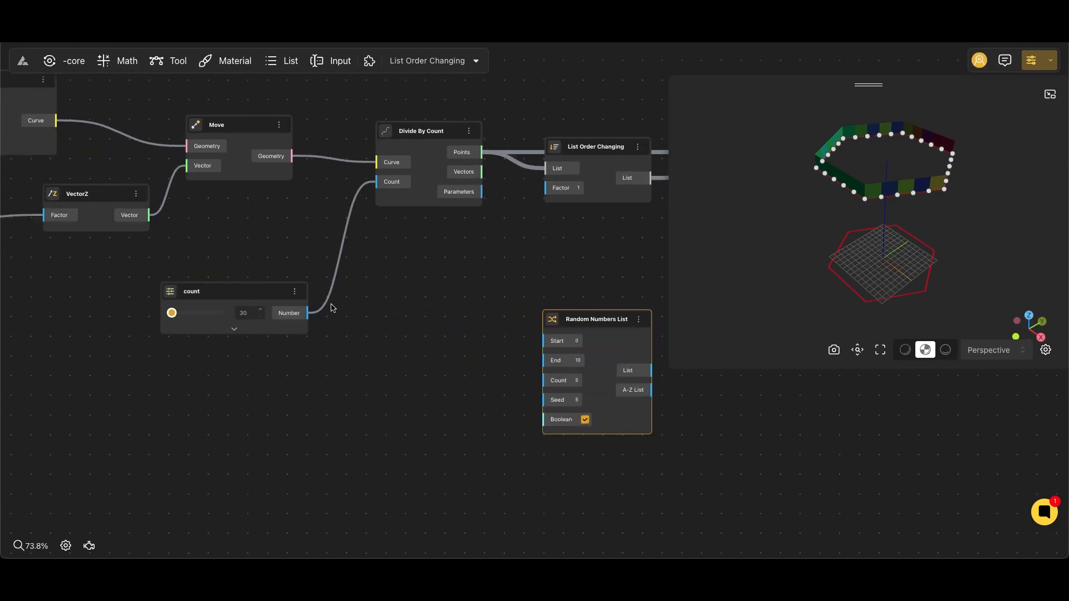
{"action": "scroll", "coordinate": [256, 289], "scroll_direction": "down", "scroll_amount": 4}
{"action": "scroll", "coordinate": [329, 283], "scroll_direction": "left", "scroll_amount": 4}
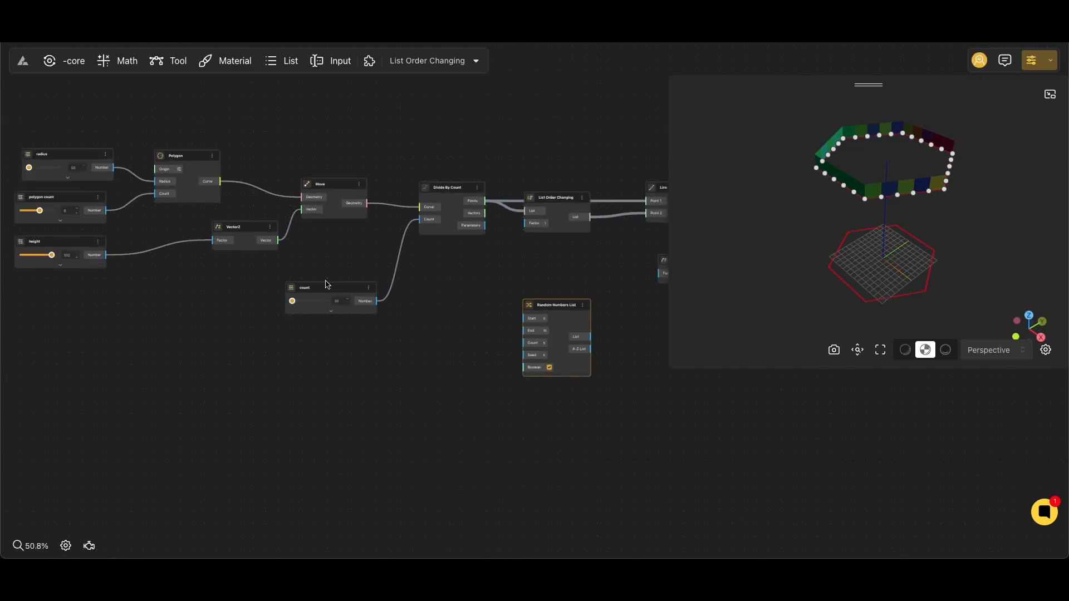
Add a Multiplication node below the count slider and connect the height slider's Number output to its A input.
{"action": "scroll", "coordinate": [335, 285], "scroll_direction": "up", "scroll_amount": 3}
{"action": "double_click", "coordinate": [389, 350]}
{"action": "type", "text": "*"}
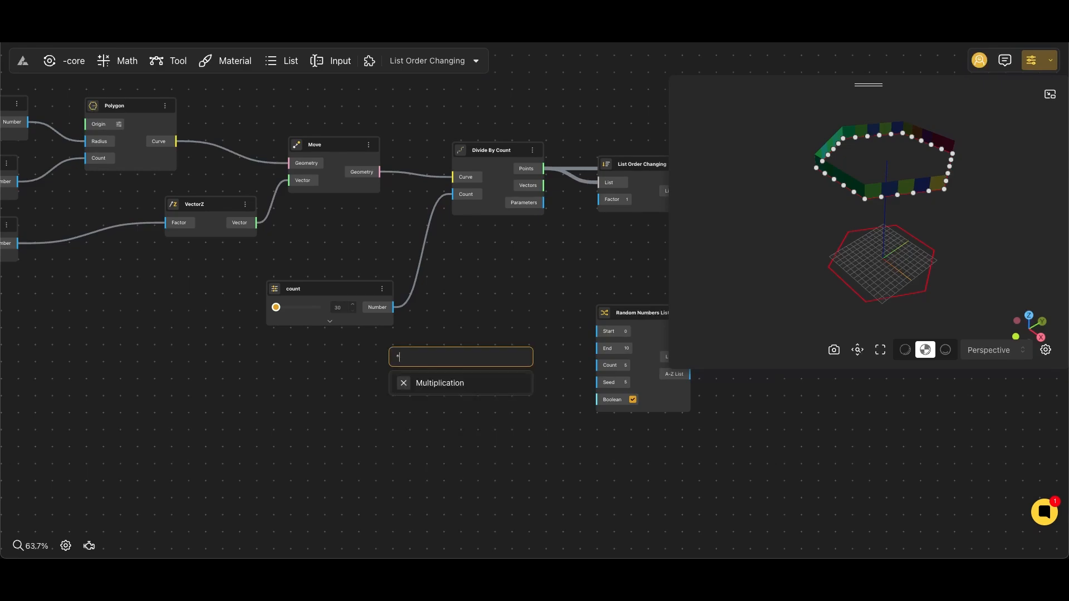
{"action": "left_click", "coordinate": [443, 384]}
{"action": "scroll", "coordinate": [286, 370], "scroll_direction": "left", "scroll_amount": 7}
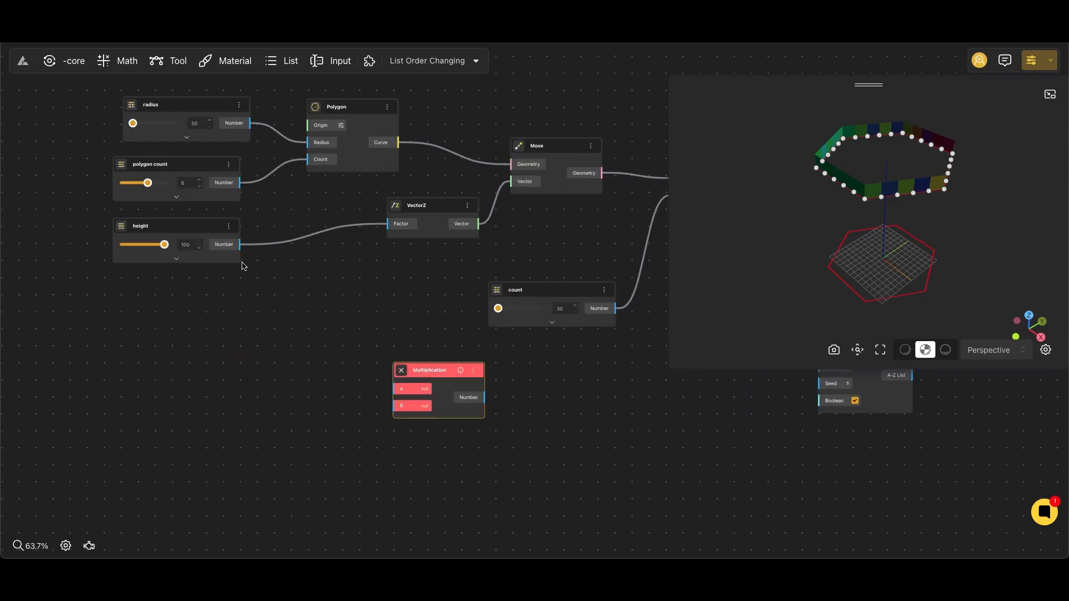
{"action": "left_click_drag", "start_coordinate": [238, 249], "coordinate": [399, 390]}
Move the Multiplication node beside the Random Numbers List node and set its B value to 0.2.
{"action": "left_click_drag", "start_coordinate": [440, 373], "coordinate": [672, 386]}
{"action": "right_click_drag", "start_coordinate": [625, 351], "coordinate": [407, 321]}
{"action": "scroll", "coordinate": [457, 355], "scroll_direction": "up", "scroll_amount": 2}
{"action": "left_click_drag", "start_coordinate": [461, 368], "coordinate": [507, 312]}
{"action": "left_click", "coordinate": [486, 341]}
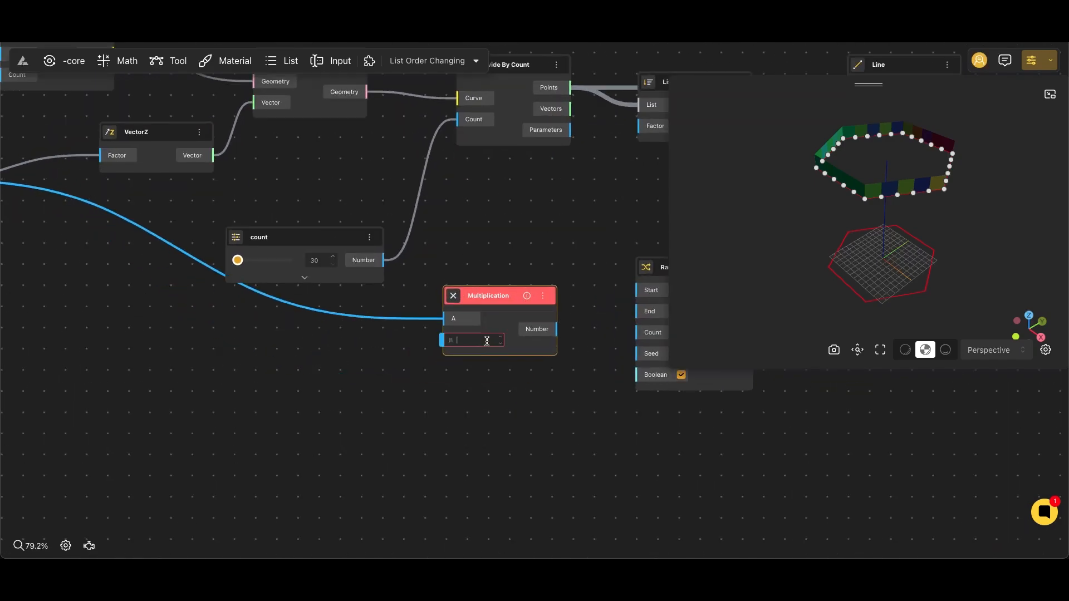
{"action": "type", "text": ".2"}
{"action": "left_click", "coordinate": [511, 272]}
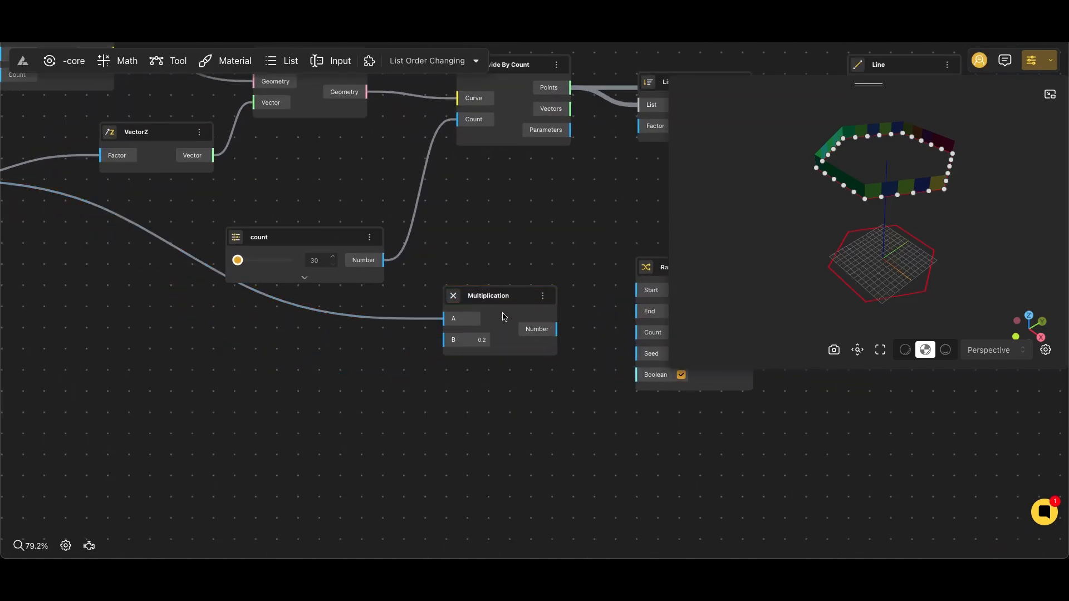
Duplicate the Multiplication node below the original, keeping its height connection, and set the copy's B value to 0.6.
{"action": "left_click_drag", "start_coordinate": [503, 314], "coordinate": [499, 384]}
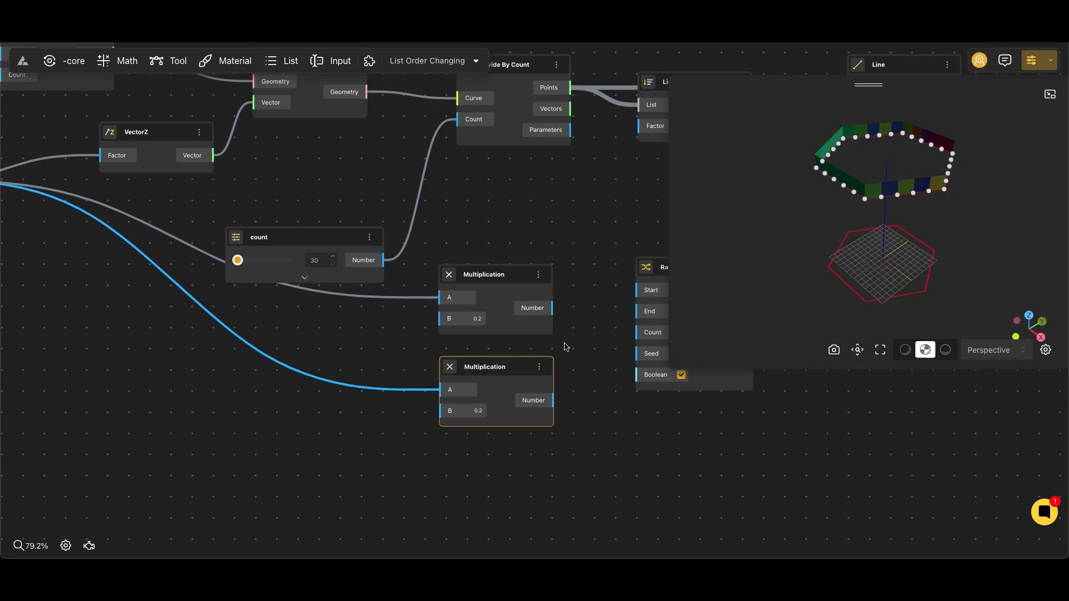
{"action": "right_click_drag", "start_coordinate": [564, 343], "coordinate": [521, 322]}
{"action": "left_click", "coordinate": [442, 390]}
{"action": "type", "text": "0"}
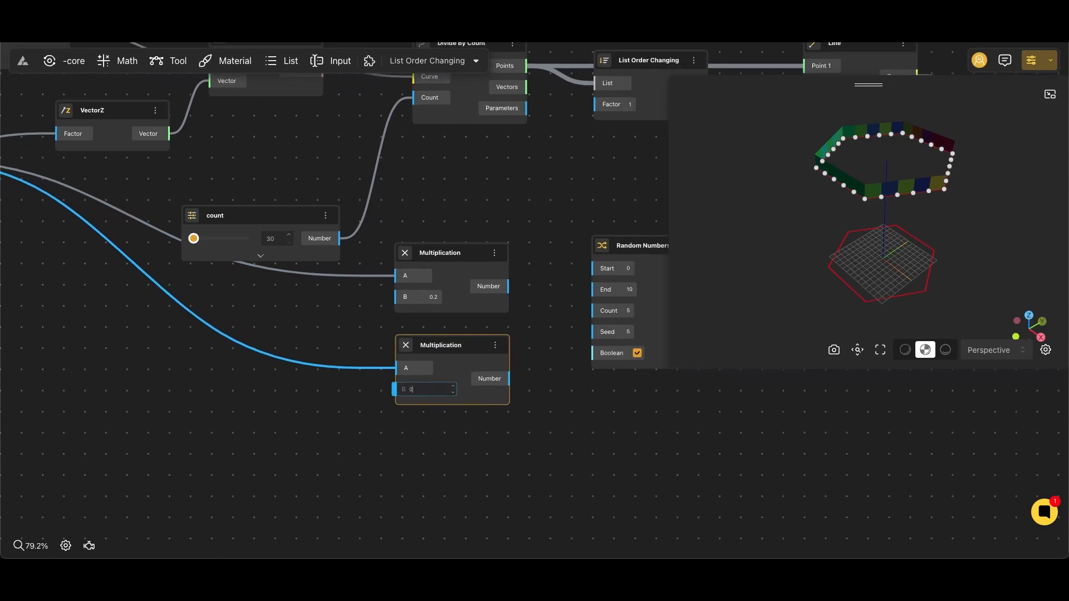
{"action": "type", "text": ".6"}
{"action": "left_click", "coordinate": [351, 424]}
Connect the 0.2 and 0.6 Multiplication outputs to Random Numbers List's Start and End, and the count slider to its Count.
{"action": "right_click_drag", "start_coordinate": [536, 318], "coordinate": [397, 316]}
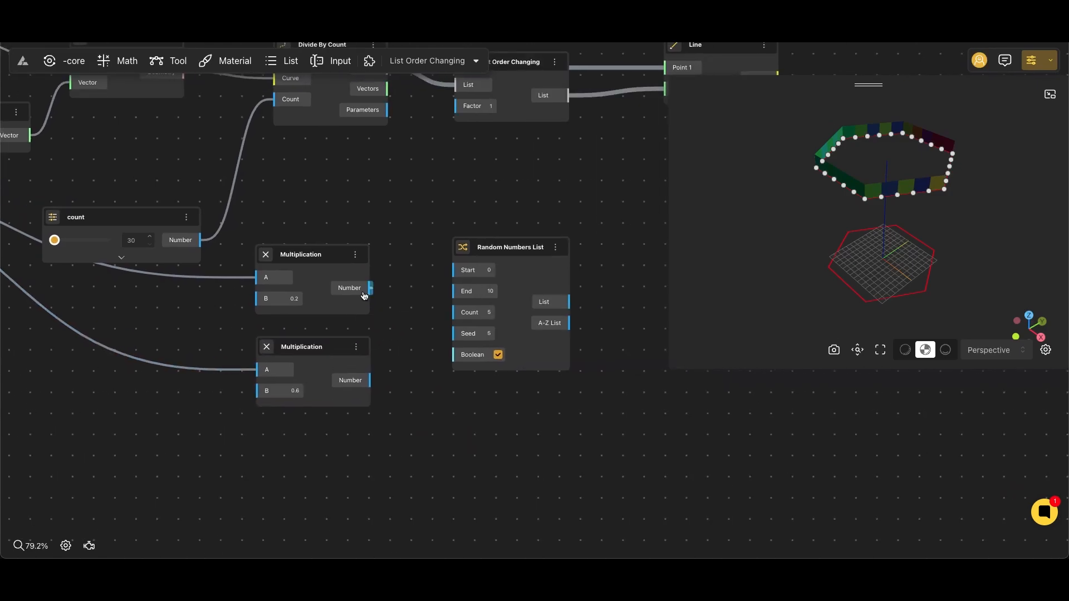
{"action": "mouse_move", "coordinate": [453, 306]}
{"action": "left_mouse_down"}
{"action": "mouse_move", "coordinate": [461, 301]}
{"action": "mouse_move", "coordinate": [454, 318]}
{"action": "left_mouse_up"}
{"action": "right_click_drag", "start_coordinate": [434, 328], "coordinate": [579, 289]}
Add a Range Input with value 5, rename it seed, and connect it to Random Numbers List's Seed input.
{"action": "double_click", "coordinate": [418, 398]}
{"action": "type", "text": "5"}
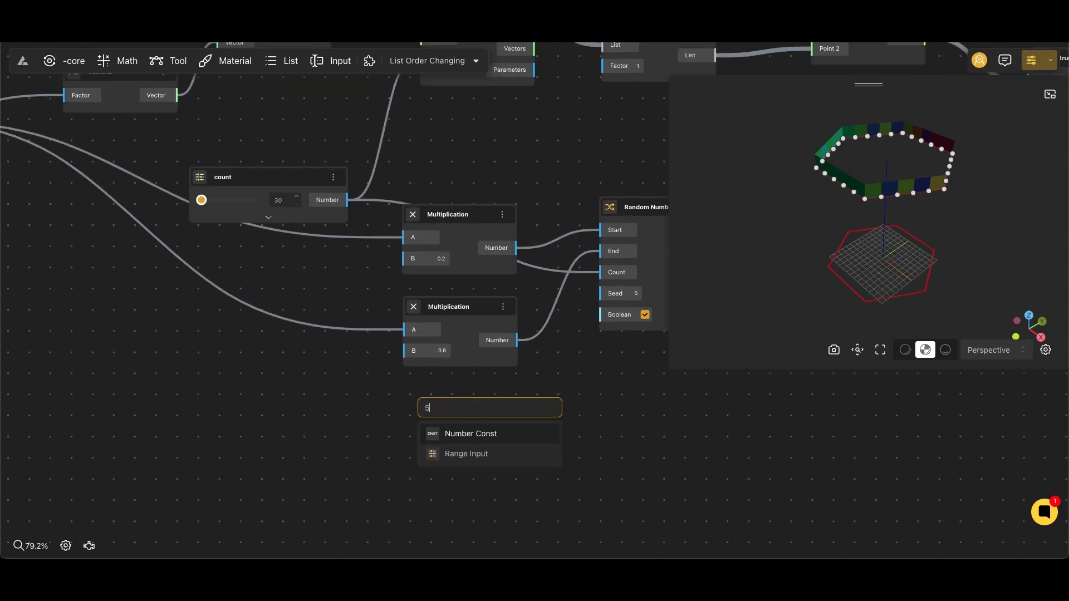
{"action": "left_click", "coordinate": [474, 453]}
{"action": "double_click", "coordinate": [470, 410]}
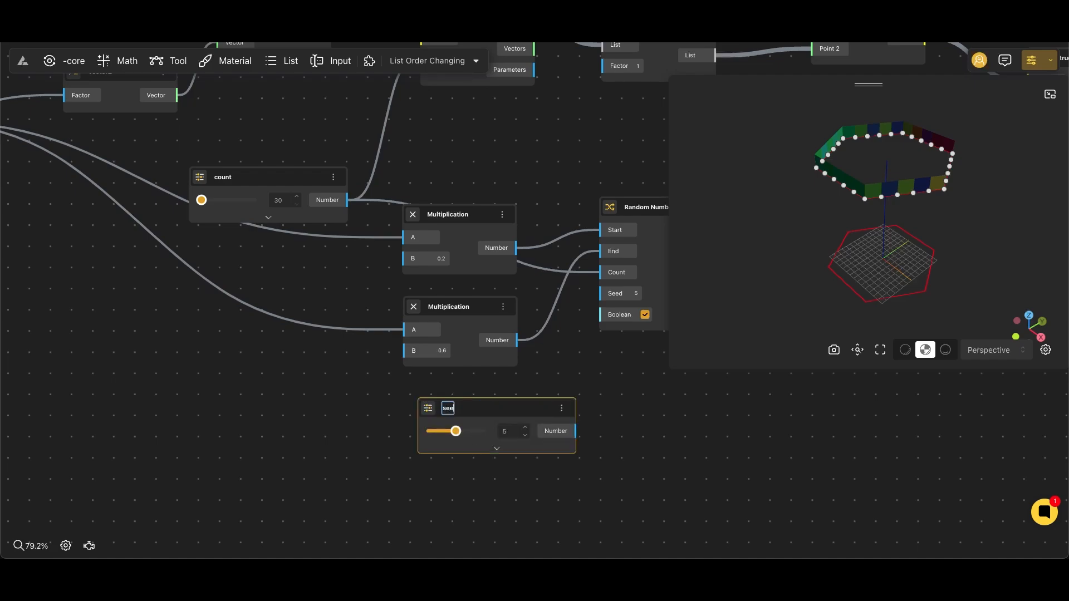
{"action": "left_click", "coordinate": [586, 428]}
{"action": "left_click_drag", "start_coordinate": [593, 313], "coordinate": [600, 294]}
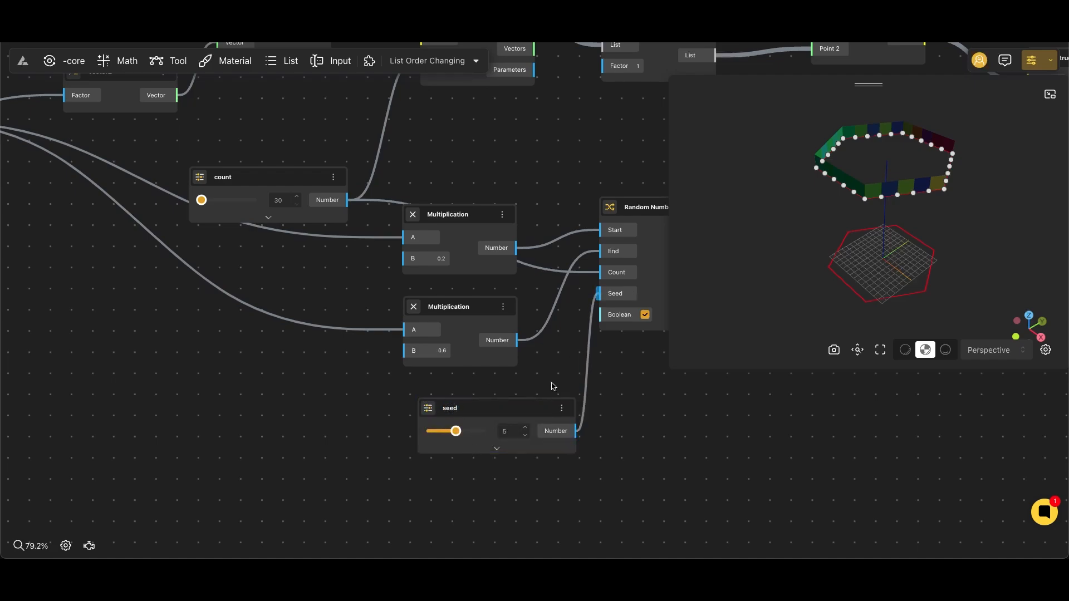
Move the seed and count sliders into the column of input sliders below height.
{"action": "left_click_drag", "start_coordinate": [520, 412], "coordinate": [123, 354]}
{"action": "right_click_drag", "start_coordinate": [185, 268], "coordinate": [366, 318]}
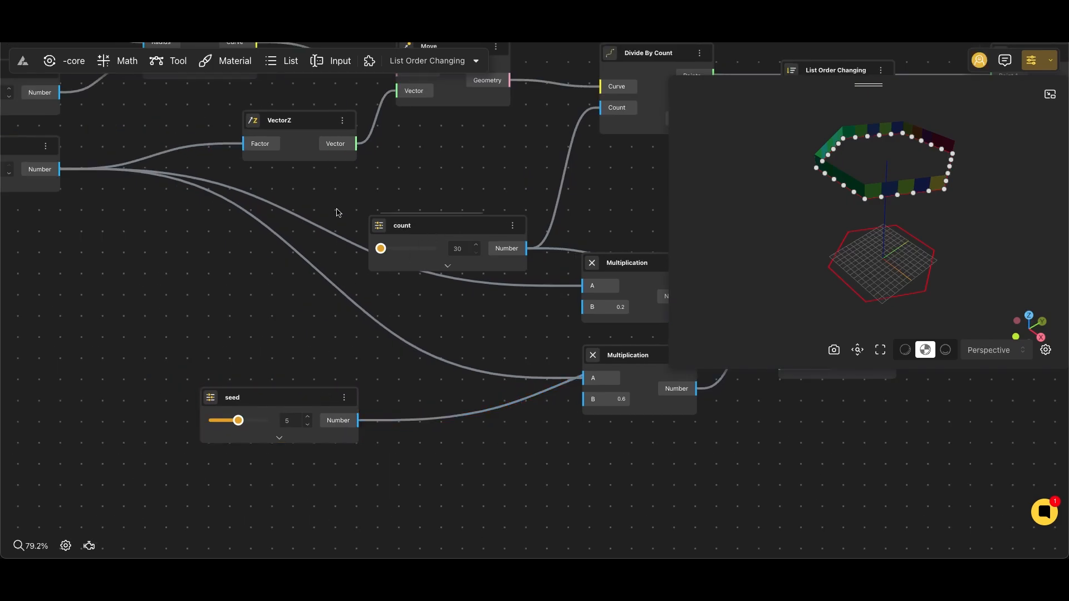
{"action": "left_click_drag", "start_coordinate": [440, 229], "coordinate": [142, 235]}
{"action": "left_click", "coordinate": [420, 388]}
{"action": "left_click_drag", "start_coordinate": [421, 388], "coordinate": [117, 317]}
{"action": "right_click_drag", "start_coordinate": [355, 330], "coordinate": [83, 328]}
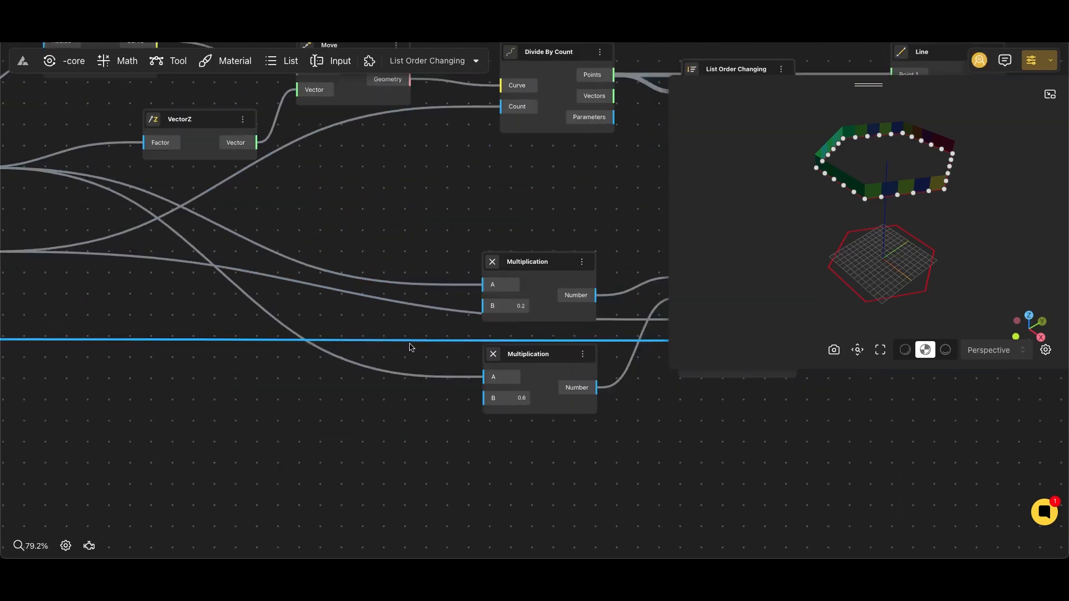
Turn off the Boolean option of the Random Numbers List node.
{"action": "scroll", "coordinate": [410, 349], "scroll_direction": "down", "scroll_amount": 1}
{"action": "right_click_drag", "start_coordinate": [495, 409], "coordinate": [48, 390]}
{"action": "left_click", "coordinate": [250, 342]}
{"action": "scroll", "coordinate": [337, 349], "scroll_direction": "up", "scroll_amount": 1}
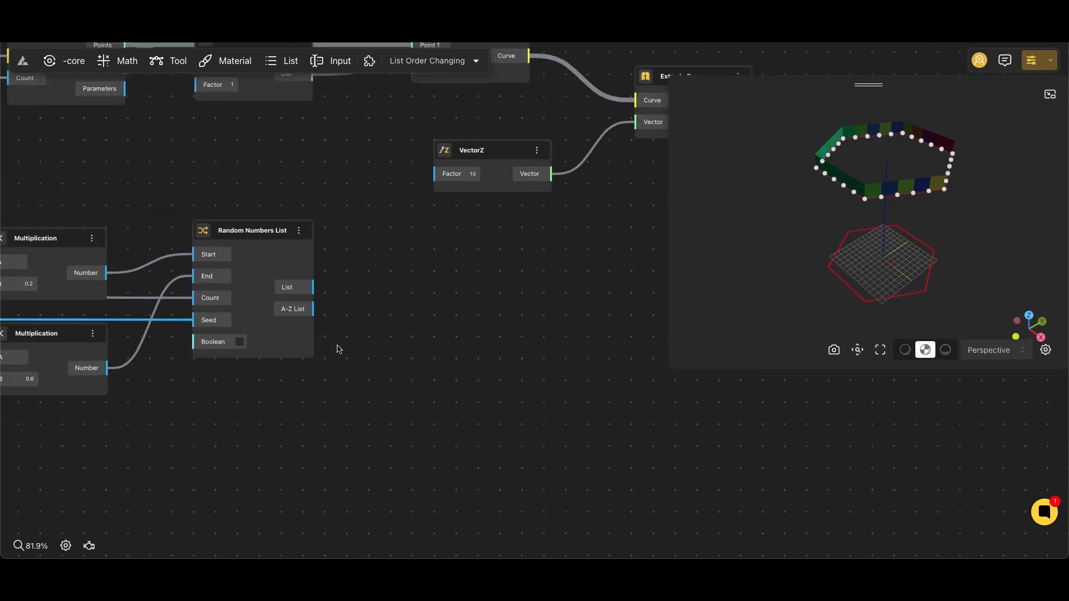
Add an Opposite node, feed it the random List, and connect its -Number output to the Factor of Extrude Curve's VectorZ.
{"action": "right_click", "coordinate": [364, 298]}
{"action": "type", "text": "opp"}
{"action": "left_click", "coordinate": [402, 336]}
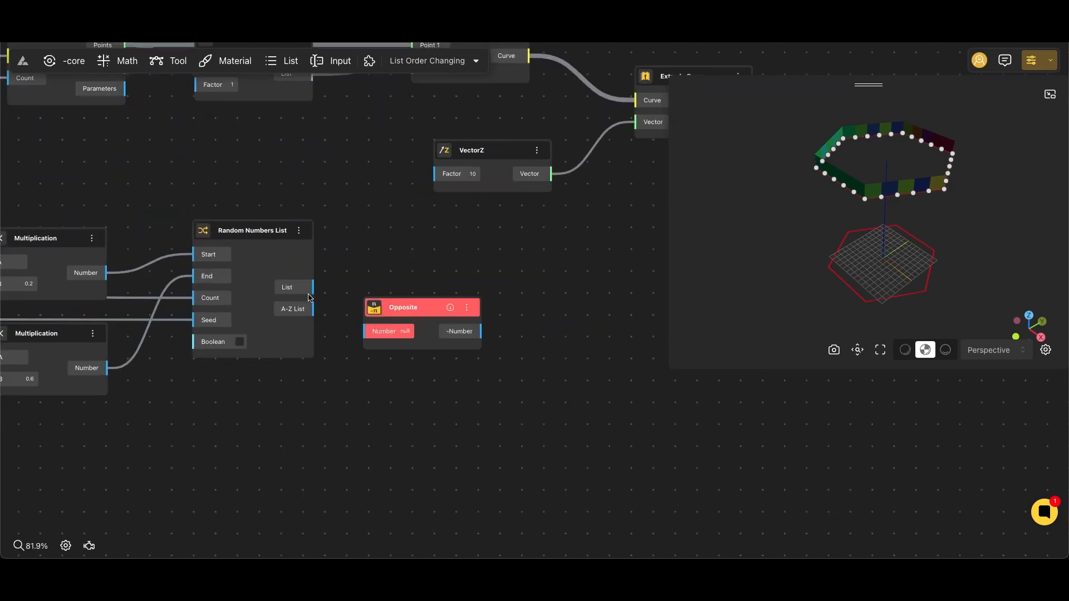
{"action": "left_click_drag", "start_coordinate": [364, 330], "coordinate": [365, 331]}
{"action": "left_click_drag", "start_coordinate": [481, 331], "coordinate": [437, 174]}
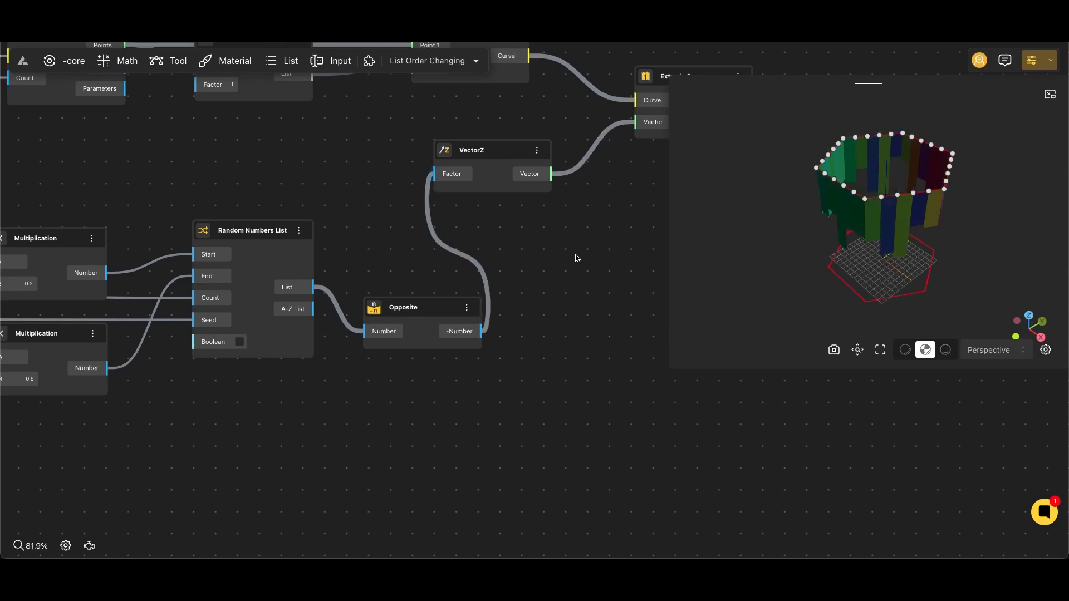
Add a Loft Surface node and place it above the main row of nodes.
{"action": "right_click_drag", "start_coordinate": [620, 241], "coordinate": [383, 316]}
{"action": "scroll", "coordinate": [437, 296], "scroll_direction": "down", "scroll_amount": 4}
{"action": "right_click", "coordinate": [475, 301]}
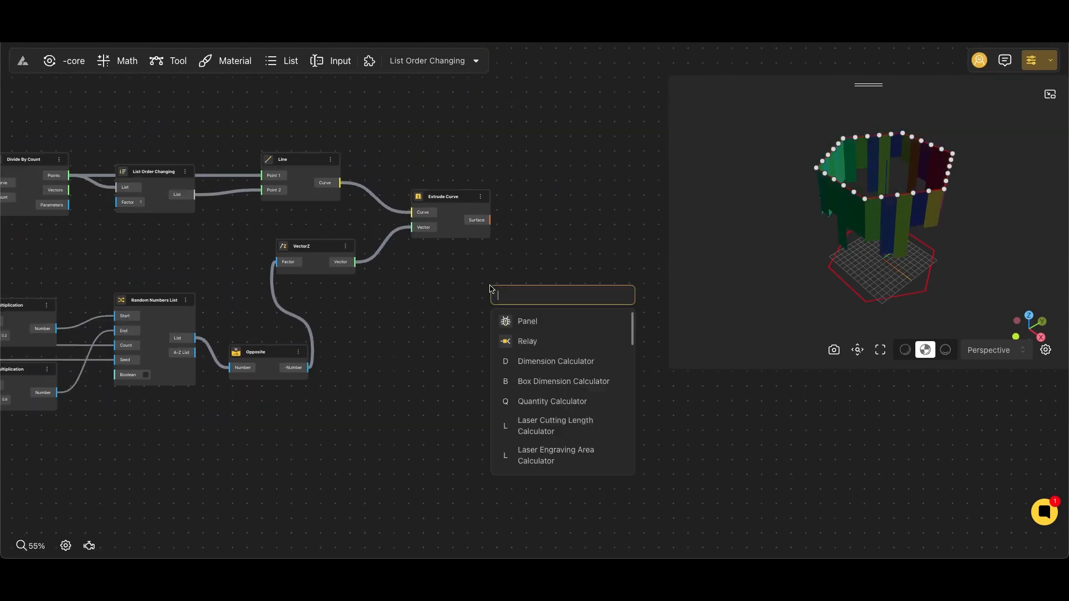
{"action": "type", "text": "loft"}
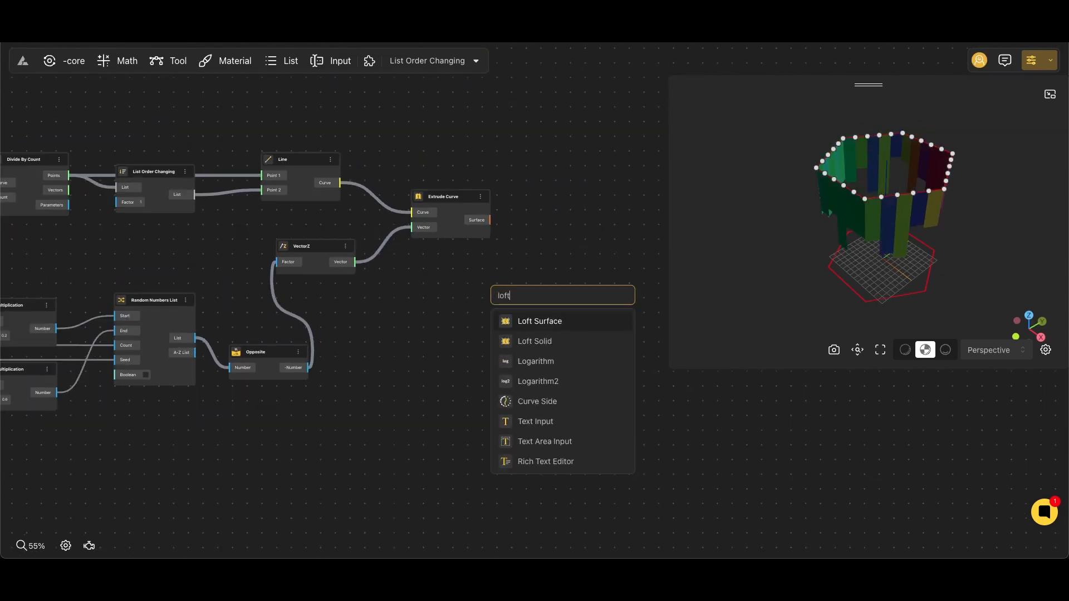
{"action": "left_click", "coordinate": [546, 322]}
{"action": "right_click_drag", "start_coordinate": [425, 260], "coordinate": [515, 314]}
{"action": "scroll", "coordinate": [564, 332], "scroll_direction": "down", "scroll_amount": 2}
{"action": "left_click_drag", "start_coordinate": [590, 349], "coordinate": [224, 148]}
Connect Polygon's Curve output to Loft Surface's Curve 1 and Move's Geometry output to Curve 2.
{"action": "right_click_drag", "start_coordinate": [142, 240], "coordinate": [430, 264]}
{"action": "scroll", "coordinate": [362, 261], "scroll_direction": "up", "scroll_amount": 4}
{"action": "left_click", "coordinate": [203, 224]}
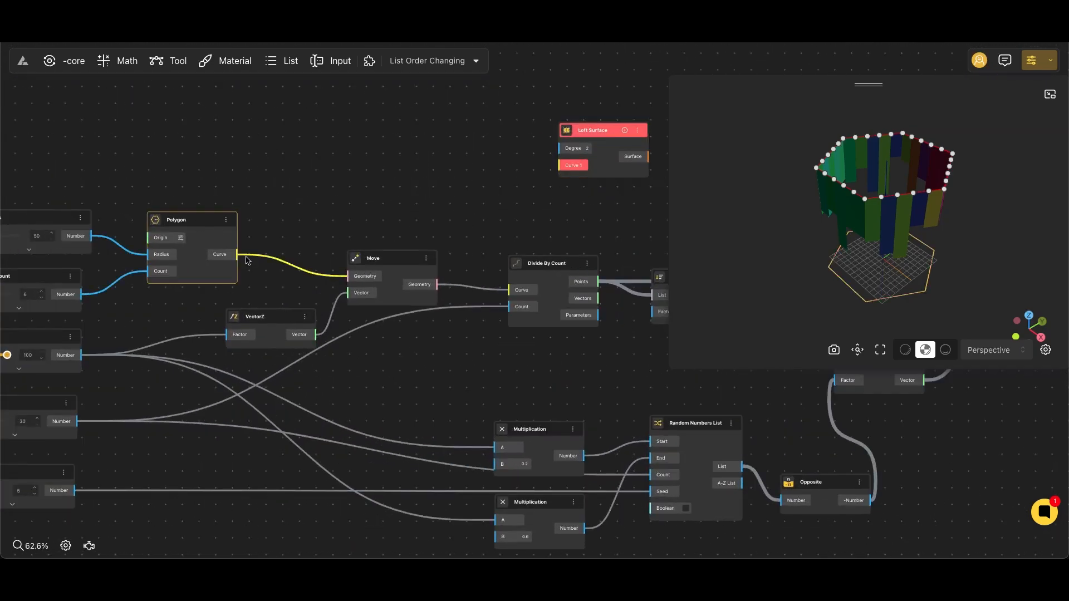
{"action": "left_click_drag", "start_coordinate": [237, 254], "coordinate": [562, 165]}
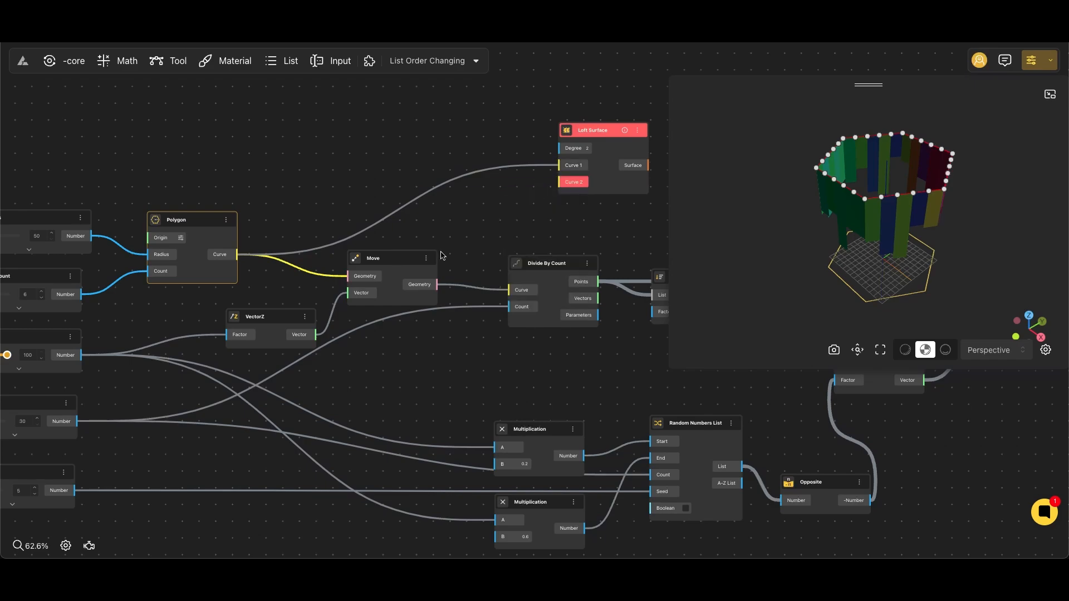
{"action": "left_click_drag", "start_coordinate": [461, 249], "coordinate": [566, 182]}
Move the Loft Surface node to just above the Extrude Curve node.
{"action": "right_click_drag", "start_coordinate": [591, 221], "coordinate": [369, 256]}
{"action": "scroll", "coordinate": [369, 256], "scroll_direction": "down", "scroll_amount": 5}
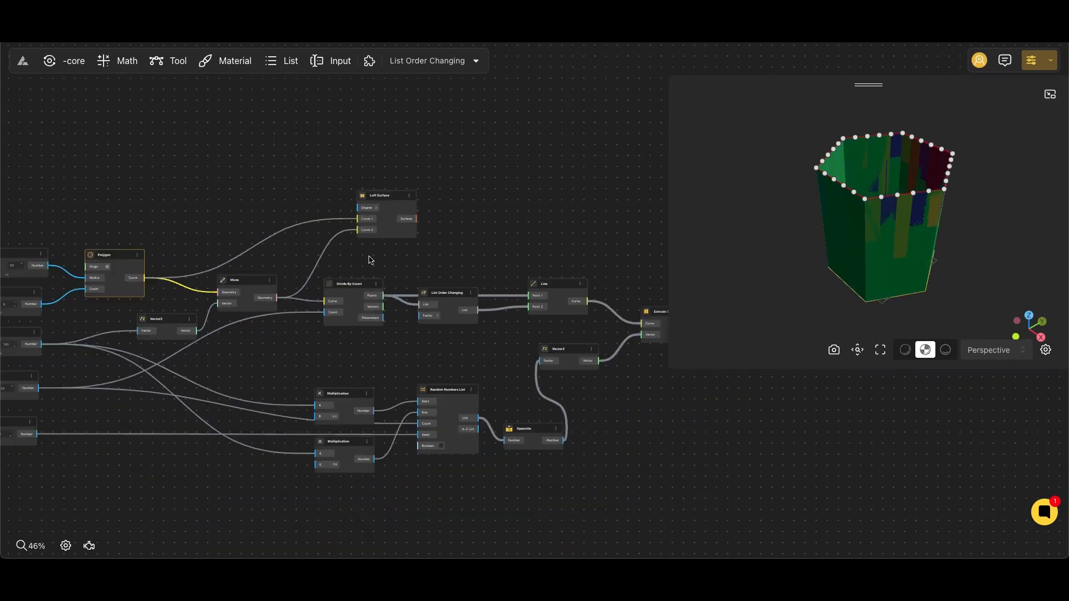
{"action": "right_click_drag", "start_coordinate": [486, 255], "coordinate": [278, 254]}
{"action": "left_click_drag", "start_coordinate": [167, 199], "coordinate": [431, 251]}
Add a Surface Difference node with Loft Surface's output as Geometry and Extrude Curve's output as Geometry 1.
{"action": "scroll", "coordinate": [494, 289], "scroll_direction": "up", "scroll_amount": 8}
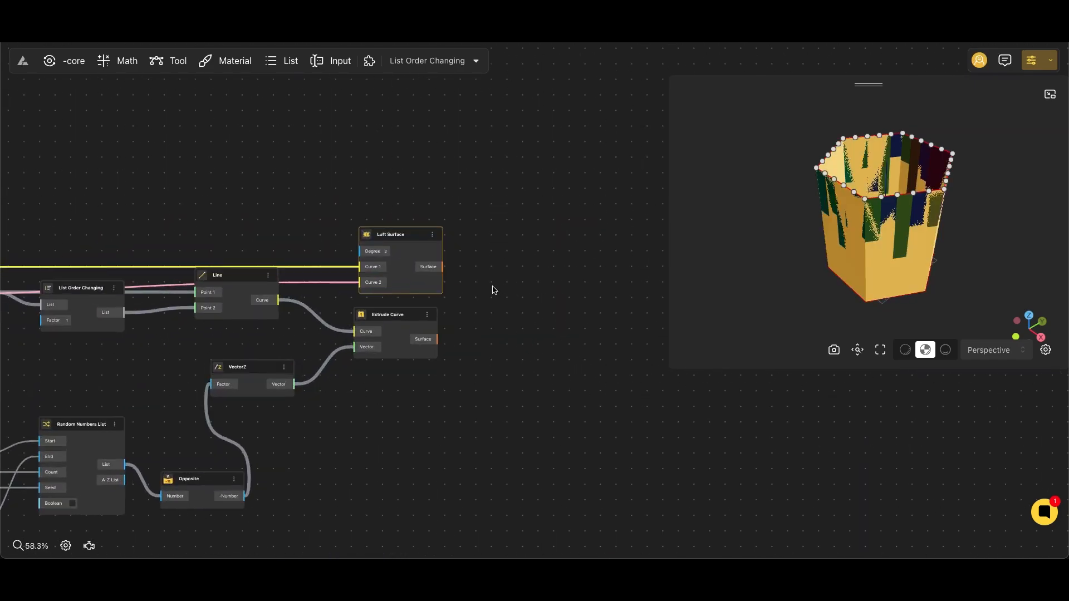
{"action": "double_click", "coordinate": [529, 308]}
{"action": "type", "text": "s"}
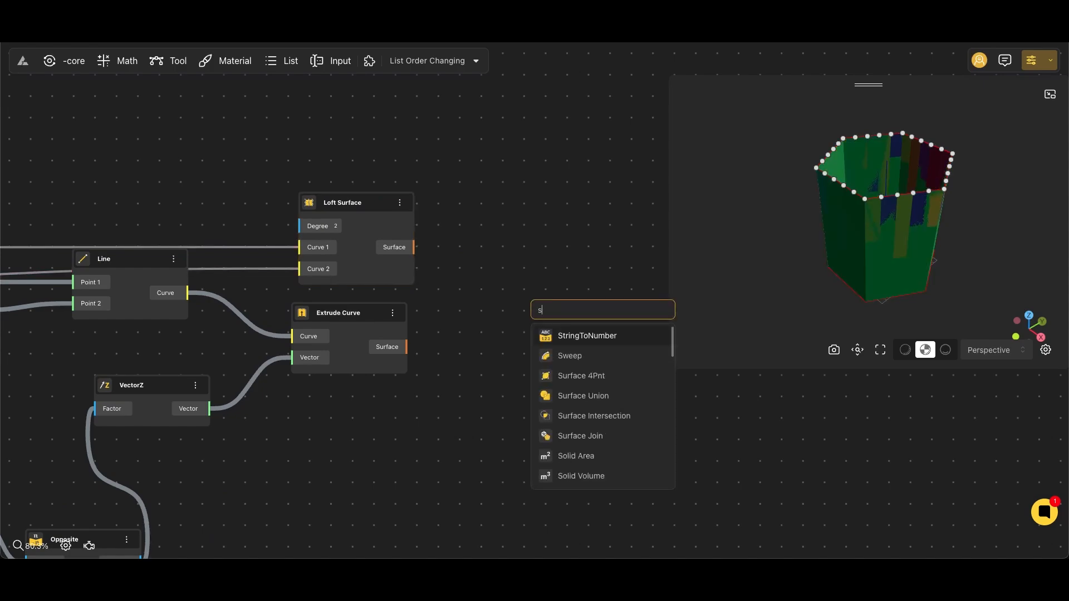
{"action": "type", "text": "urface di"}
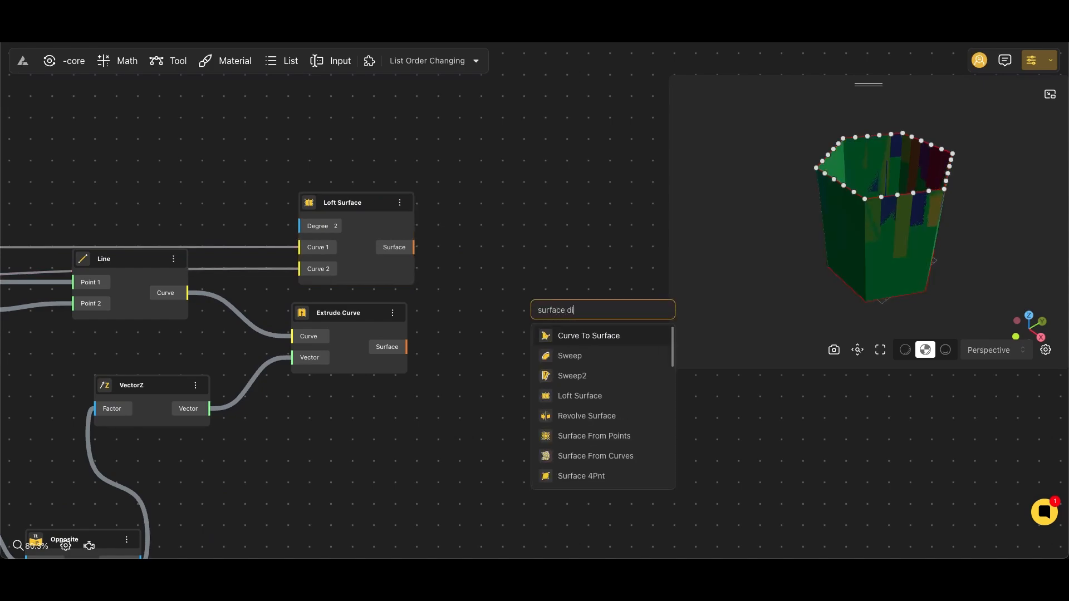
{"action": "type", "text": "ff"}
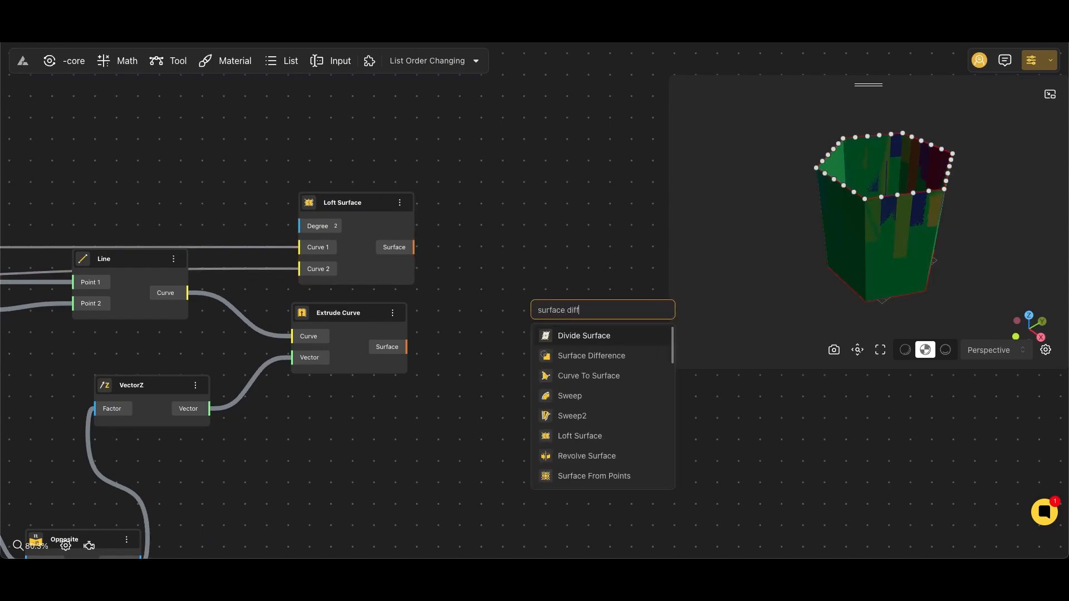
{"action": "left_click", "coordinate": [596, 357]}
{"action": "left_click_drag", "start_coordinate": [543, 322], "coordinate": [536, 333]}
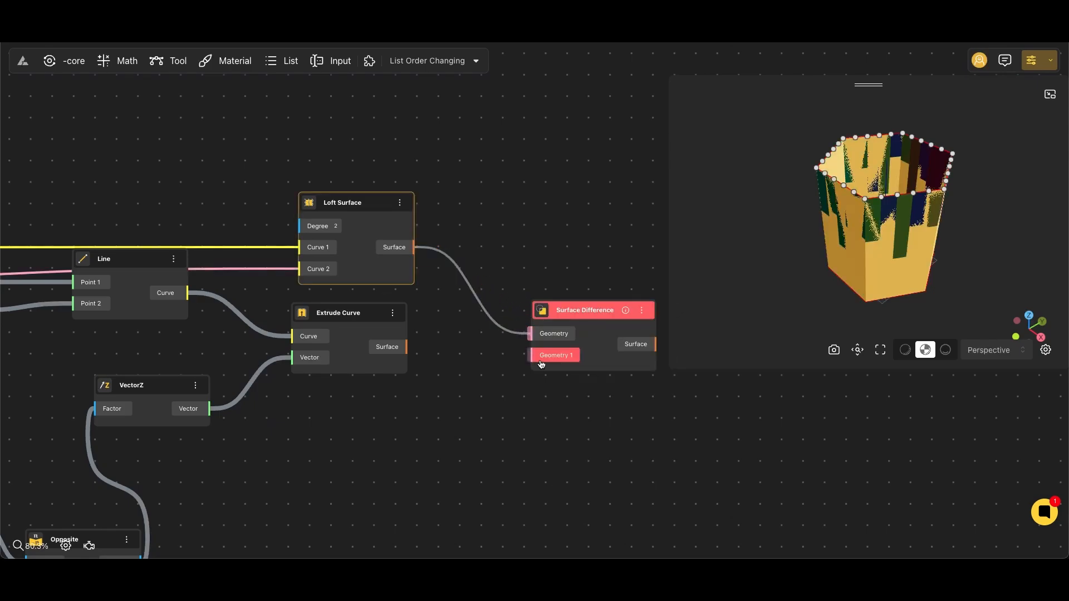
{"action": "left_click_drag", "start_coordinate": [402, 358], "coordinate": [405, 351]}
Hide the preview of all nodes between the input sliders and the Surface Difference node.
{"action": "scroll", "coordinate": [548, 225], "scroll_direction": "down", "scroll_amount": 6}
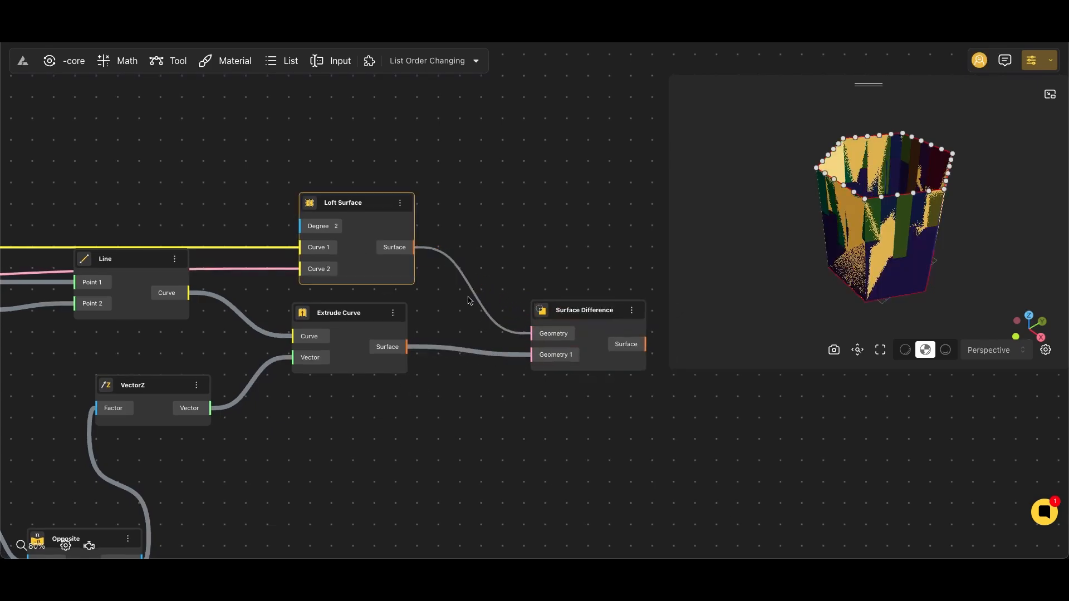
{"action": "scroll", "coordinate": [549, 225], "scroll_direction": "down", "scroll_amount": 2}
{"action": "left_click_drag", "start_coordinate": [544, 192], "coordinate": [156, 387]}
{"action": "right_click", "coordinate": [321, 283]}
{"action": "left_click", "coordinate": [339, 295]}
{"action": "scroll", "coordinate": [549, 324], "scroll_direction": "right", "scroll_amount": 1}
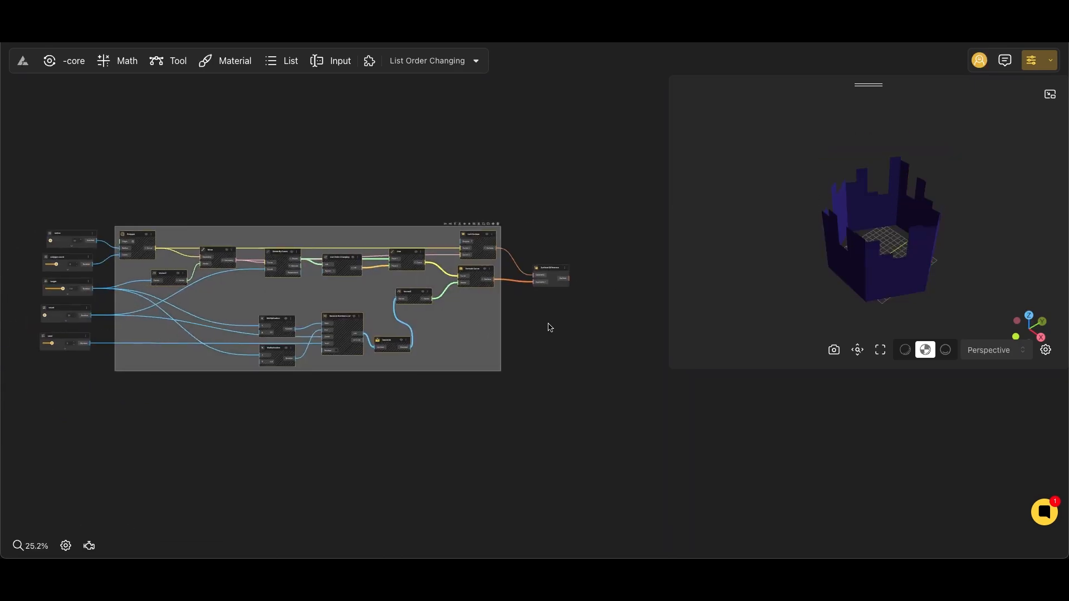
Turn the Extrude Curve node's preview back on.
{"action": "scroll", "coordinate": [528, 287], "scroll_direction": "up", "scroll_amount": 4}
{"action": "left_click", "coordinate": [524, 248]}
{"action": "scroll", "coordinate": [408, 203], "scroll_direction": "up", "scroll_amount": 3}
{"action": "left_click", "coordinate": [394, 282]}
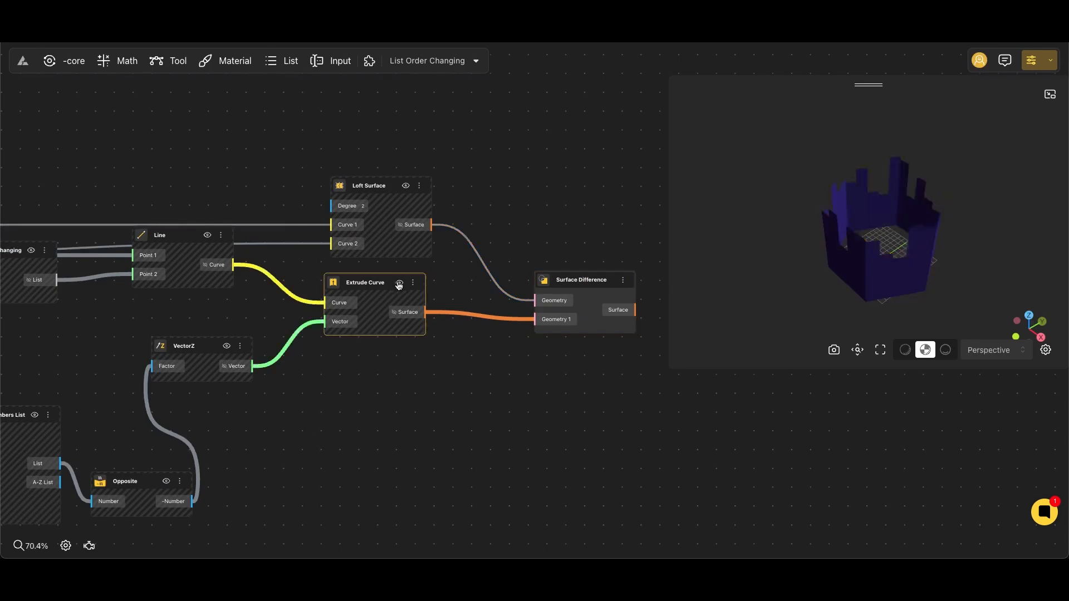
{"action": "left_click", "coordinate": [501, 359]}
Add an Apply Material node after Surface Difference and duplicate it directly below.
{"action": "scroll", "coordinate": [494, 338], "scroll_direction": "right", "scroll_amount": 3}
{"action": "scroll", "coordinate": [494, 340], "scroll_direction": "up", "scroll_amount": 2}
{"action": "left_click", "coordinate": [366, 251]}
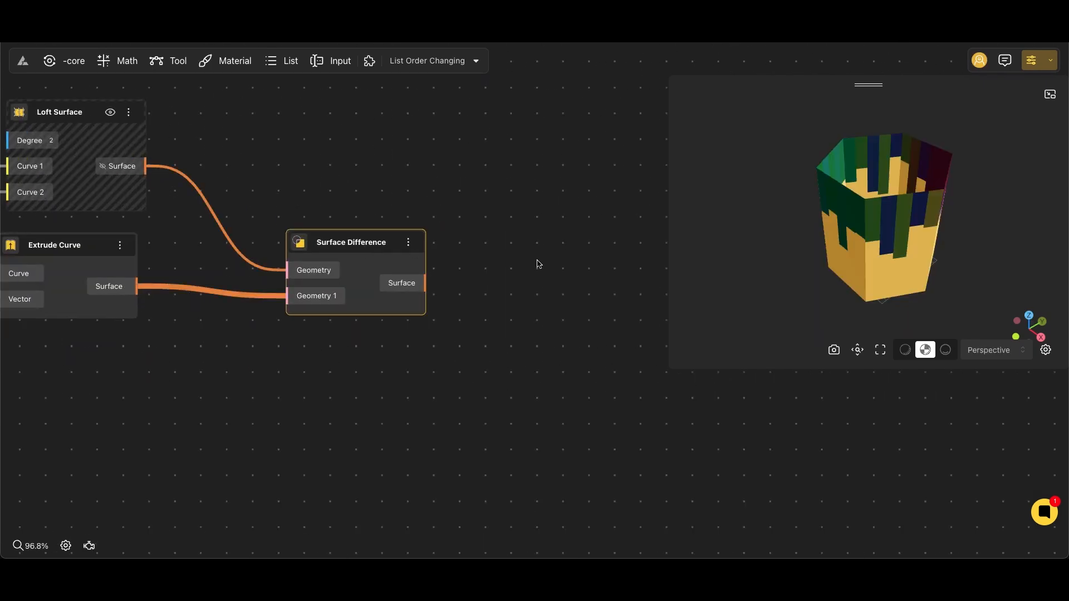
{"action": "left_click", "coordinate": [538, 263]}
{"action": "scroll", "coordinate": [435, 246], "scroll_direction": "right", "scroll_amount": 2}
{"action": "double_click", "coordinate": [436, 249]}
{"action": "type", "text": "appl"}
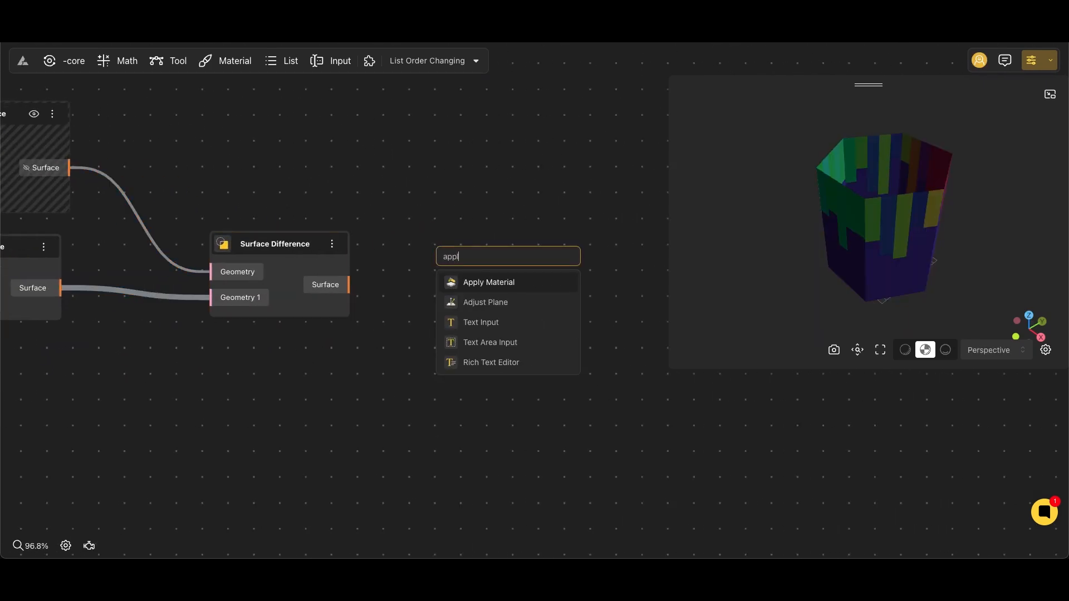
{"action": "left_click", "coordinate": [507, 283]}
{"action": "left_click_drag", "start_coordinate": [523, 295], "coordinate": [537, 387]}
Connect Surface Difference's Surface to the upper Apply Material's Geometry and Extrude Curve's Surface to the lower one's Geometry.
{"action": "scroll", "coordinate": [405, 327], "scroll_direction": "down", "scroll_amount": 2}
{"action": "scroll", "coordinate": [403, 327], "scroll_direction": "left", "scroll_amount": 1}
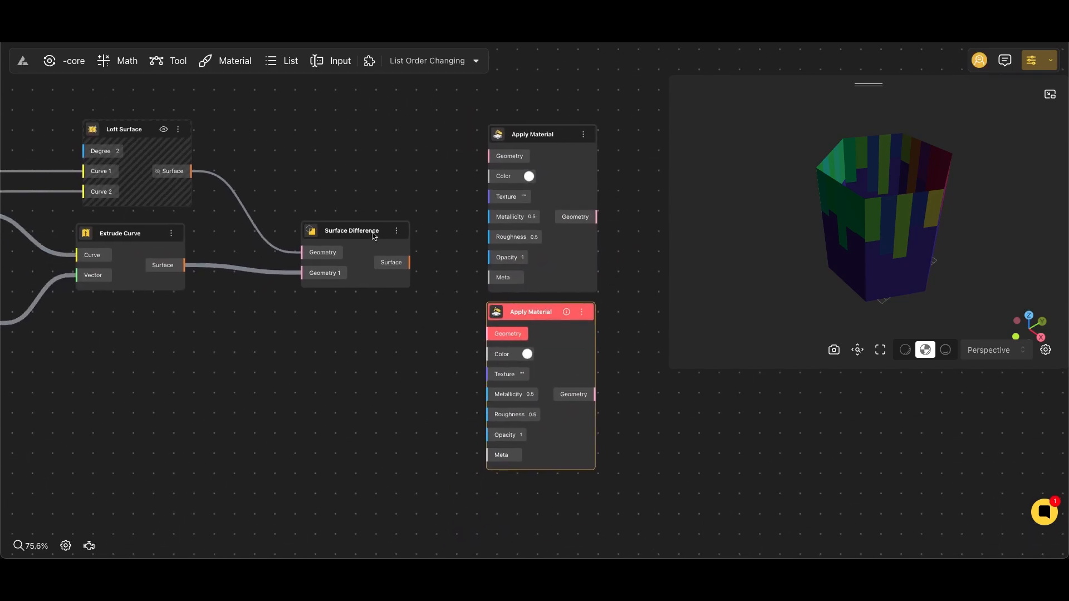
{"action": "left_click", "coordinate": [373, 235]}
{"action": "left_click_drag", "start_coordinate": [410, 262], "coordinate": [489, 157]}
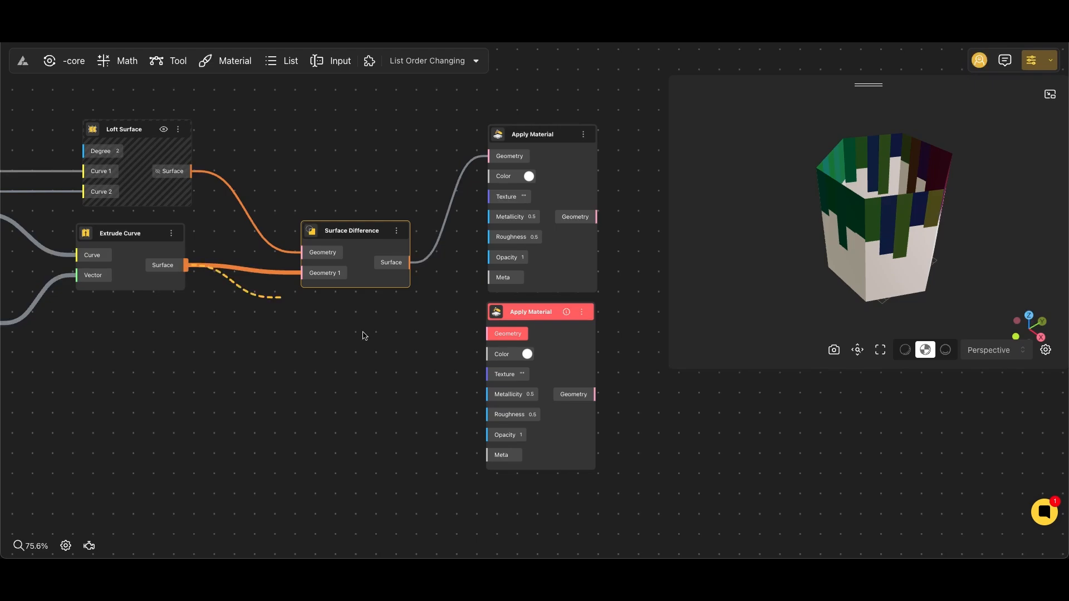
{"action": "left_click_drag", "start_coordinate": [364, 336], "coordinate": [488, 334]}
Hide the previews of the Surface Difference and Extrude Curve nodes.
{"action": "right_click", "coordinate": [338, 226]}
{"action": "left_click", "coordinate": [369, 248]}
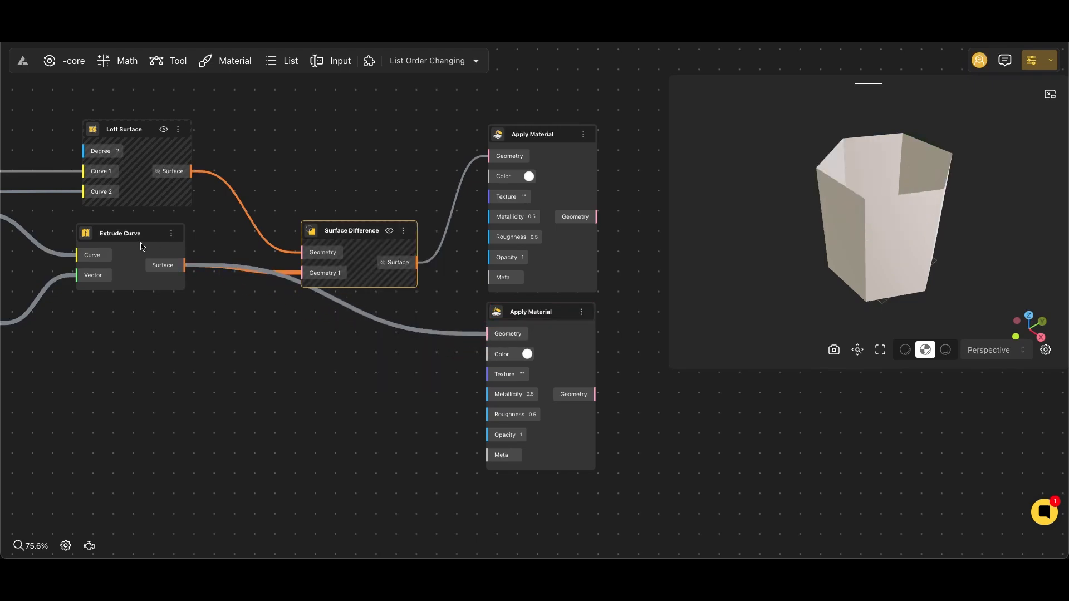
{"action": "right_click", "coordinate": [140, 247]}
{"action": "left_click", "coordinate": [167, 258]}
{"action": "scroll", "coordinate": [526, 183], "scroll_direction": "up", "scroll_amount": 1}
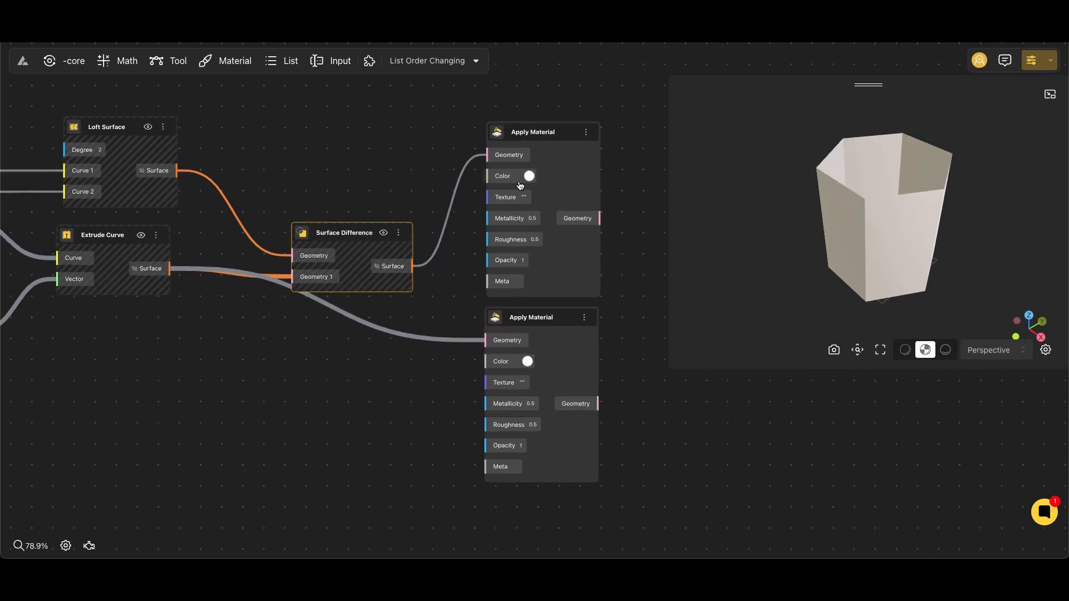
Set the color of the upper Apply Material node to golden yellow.
{"action": "left_click", "coordinate": [526, 175]}
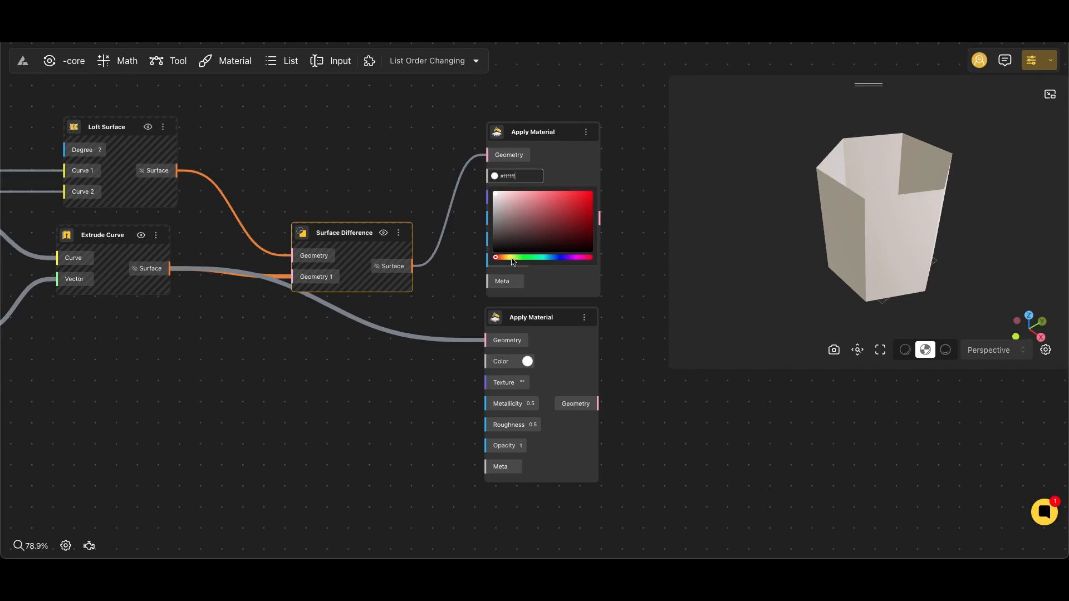
{"action": "left_click_drag", "start_coordinate": [512, 258], "coordinate": [510, 258]}
{"action": "left_click_drag", "start_coordinate": [553, 205], "coordinate": [604, 192]}
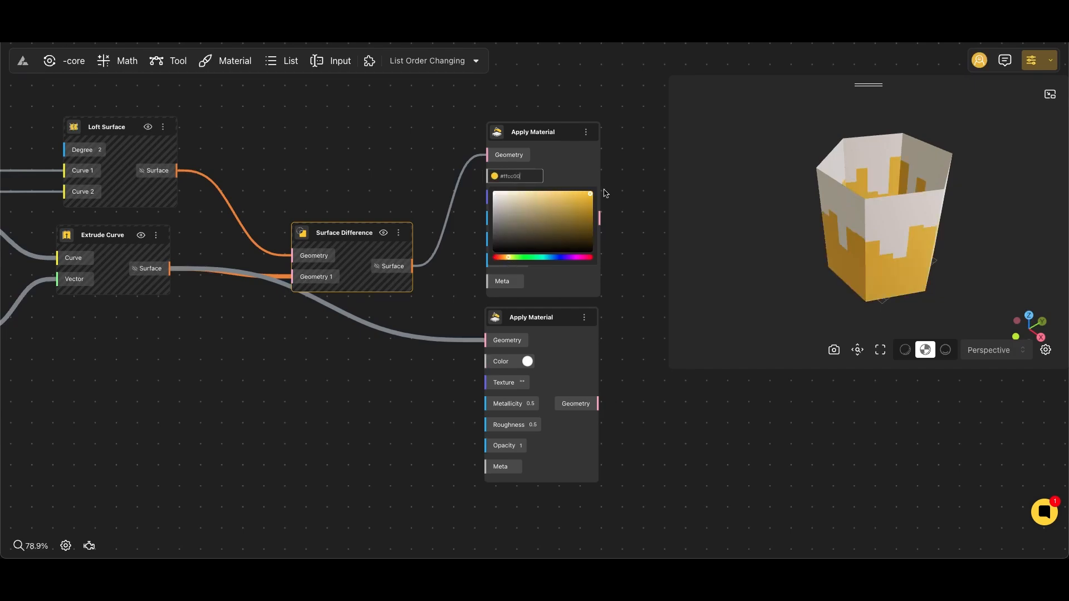
{"action": "left_click", "coordinate": [614, 304]}
Orbit the preview to a side view of the model and launch its Demo view.
{"action": "left_click_drag", "start_coordinate": [640, 312], "coordinate": [576, 307]}
{"action": "left_click_drag", "start_coordinate": [907, 276], "coordinate": [799, 257]}
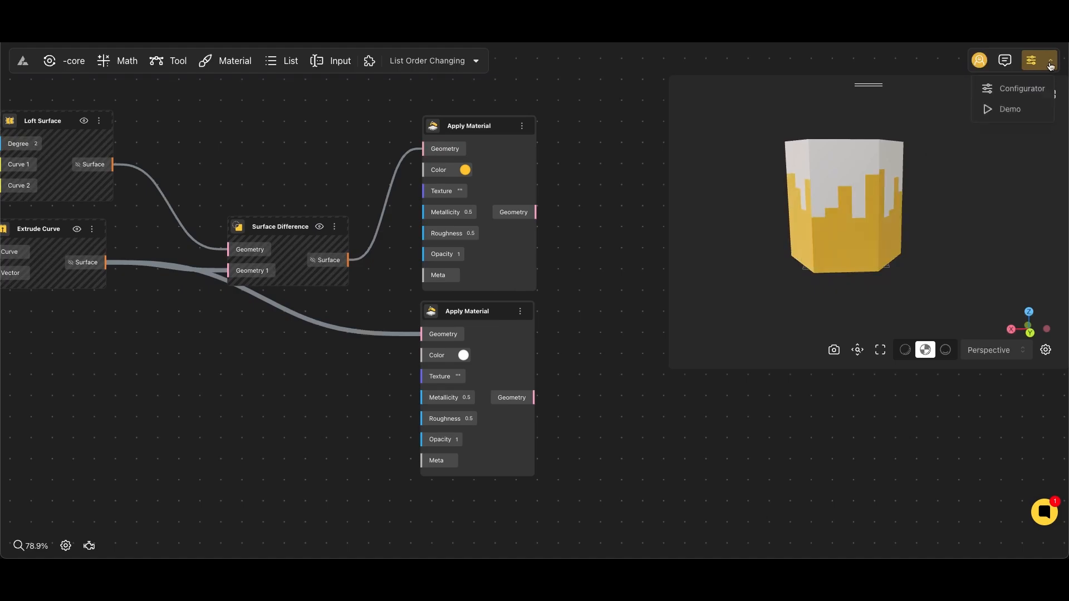
{"action": "left_click", "coordinate": [1011, 109]}
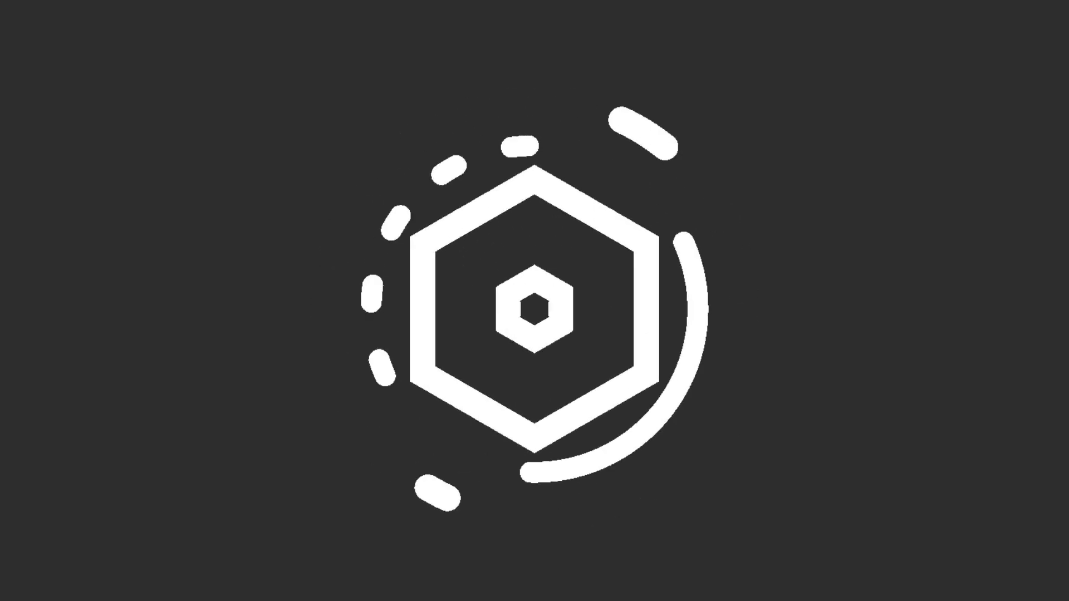